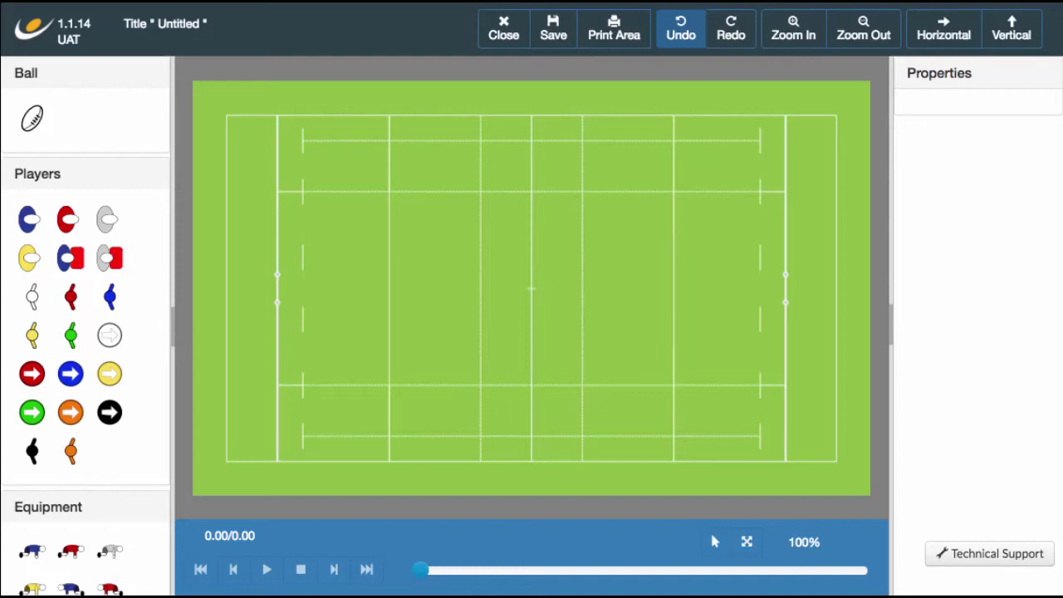
Step: Drag five red players onto the right half of the pitch in a diagonal line
{"action": "left_click_drag", "start_coordinate": [70, 218], "coordinate": [508, 277]}
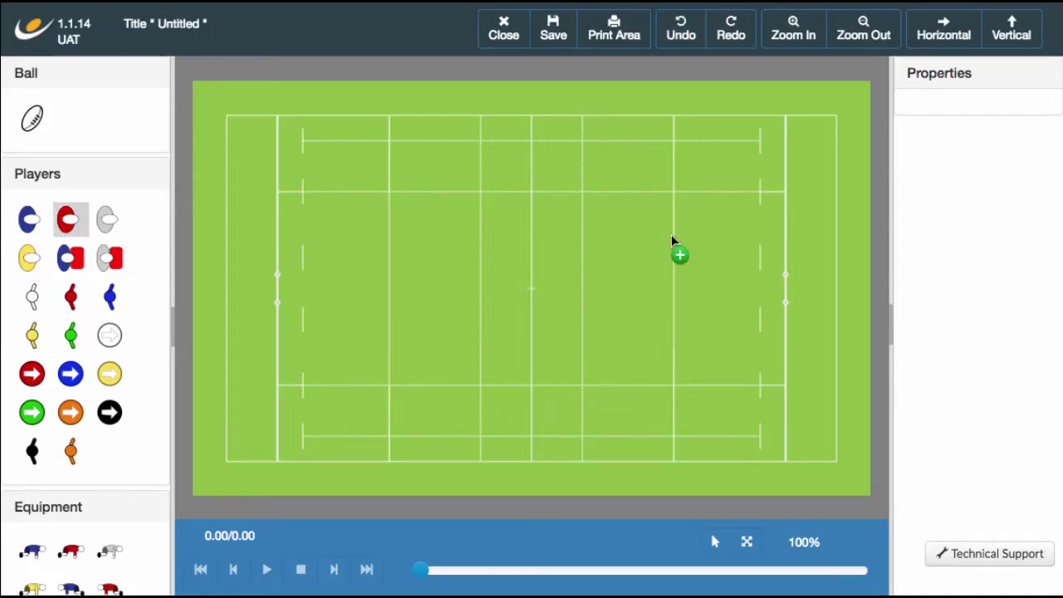
{"action": "left_click_drag", "start_coordinate": [707, 250], "coordinate": [707, 250]}
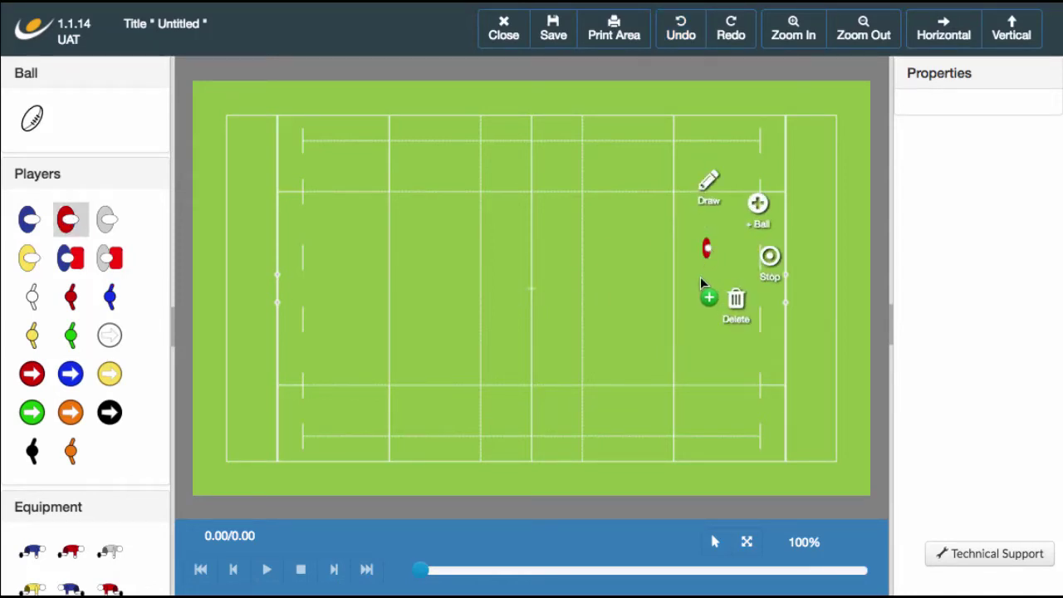
{"action": "left_click", "coordinate": [651, 281]}
{"action": "mouse_move", "coordinate": [652, 332]}
{"action": "left_mouse_down"}
{"action": "mouse_move", "coordinate": [653, 385]}
{"action": "mouse_move", "coordinate": [631, 390]}
{"action": "left_mouse_up"}
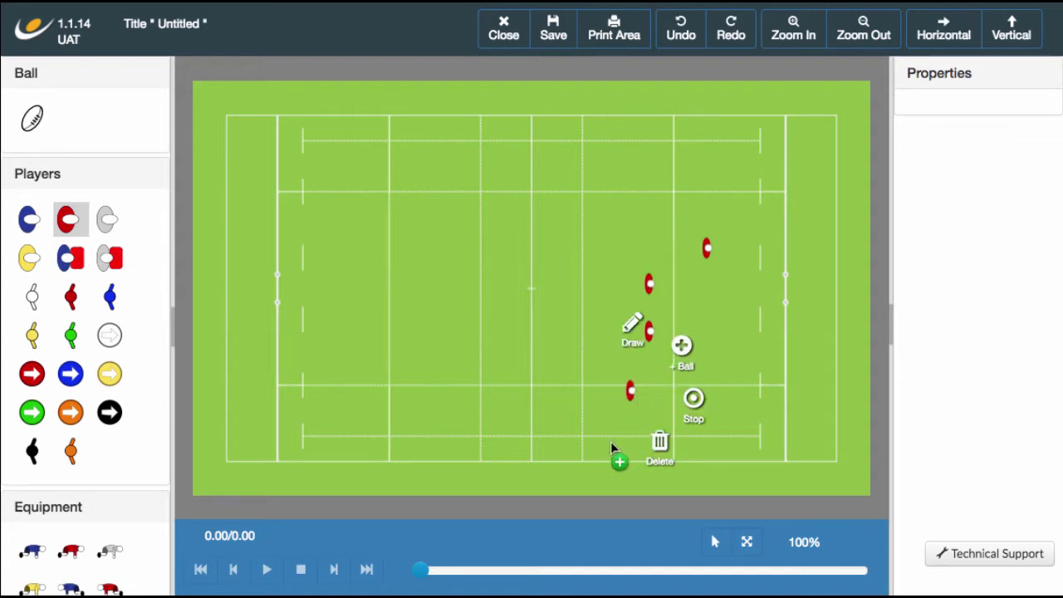
{"action": "left_click", "coordinate": [612, 445]}
{"action": "left_click", "coordinate": [31, 223]}
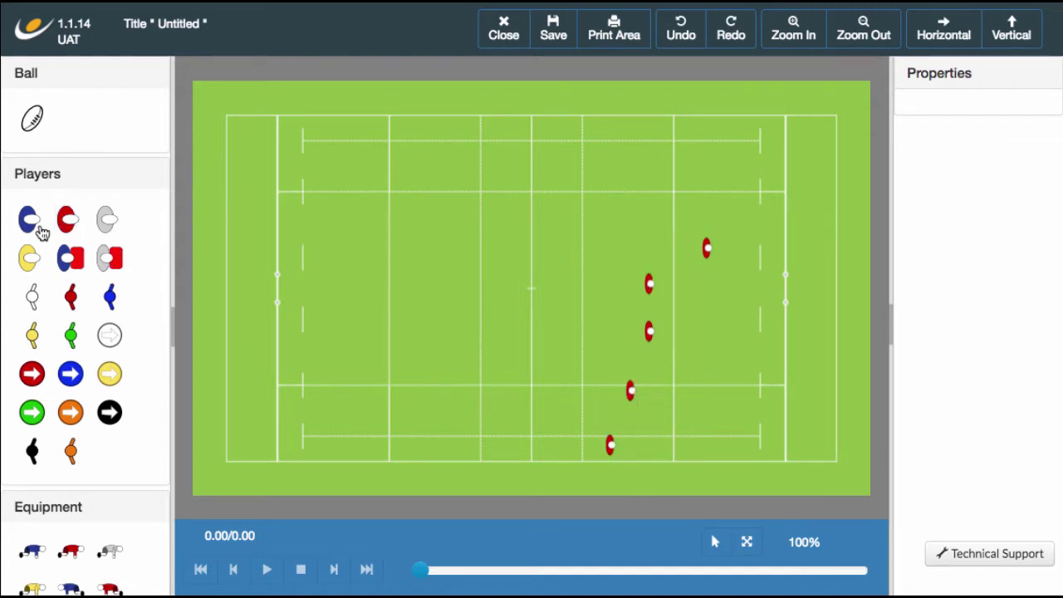
Step: Place five blue players in a column opposite the red players
{"action": "left_click", "coordinate": [724, 244]}
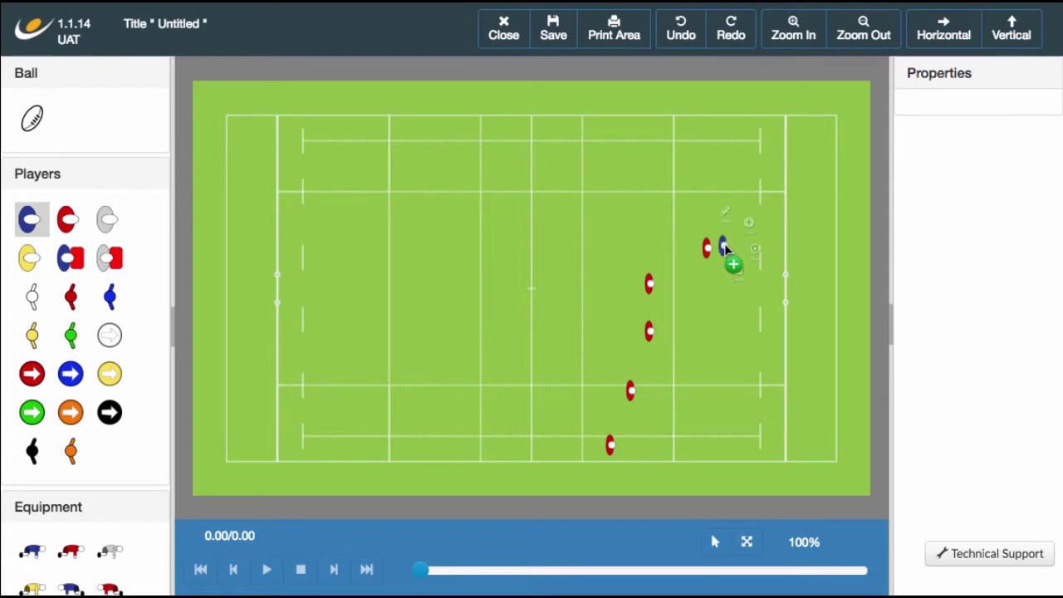
{"action": "left_click", "coordinate": [722, 280]}
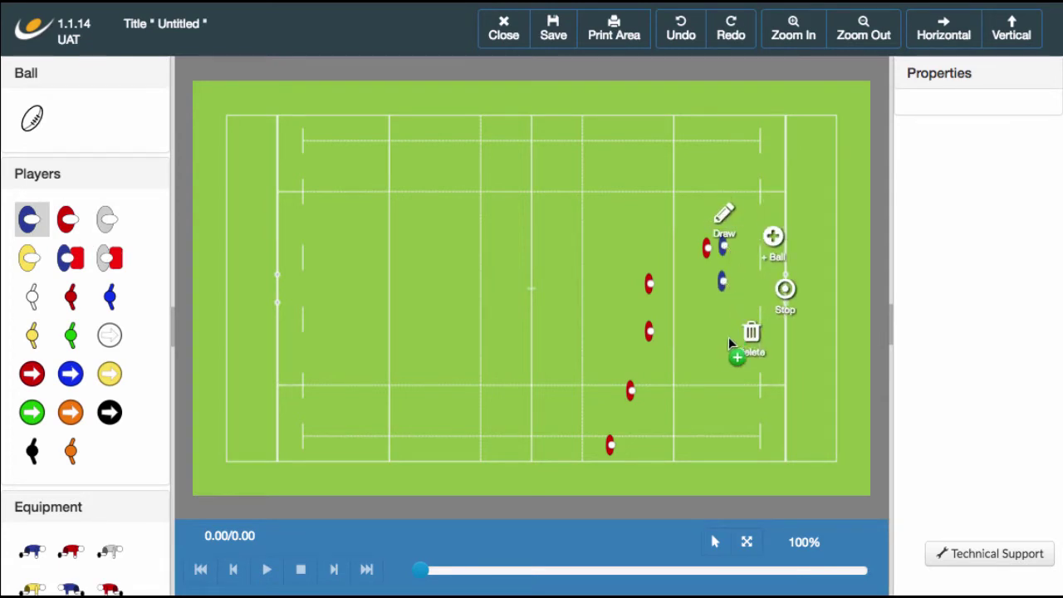
{"action": "left_click", "coordinate": [721, 331]}
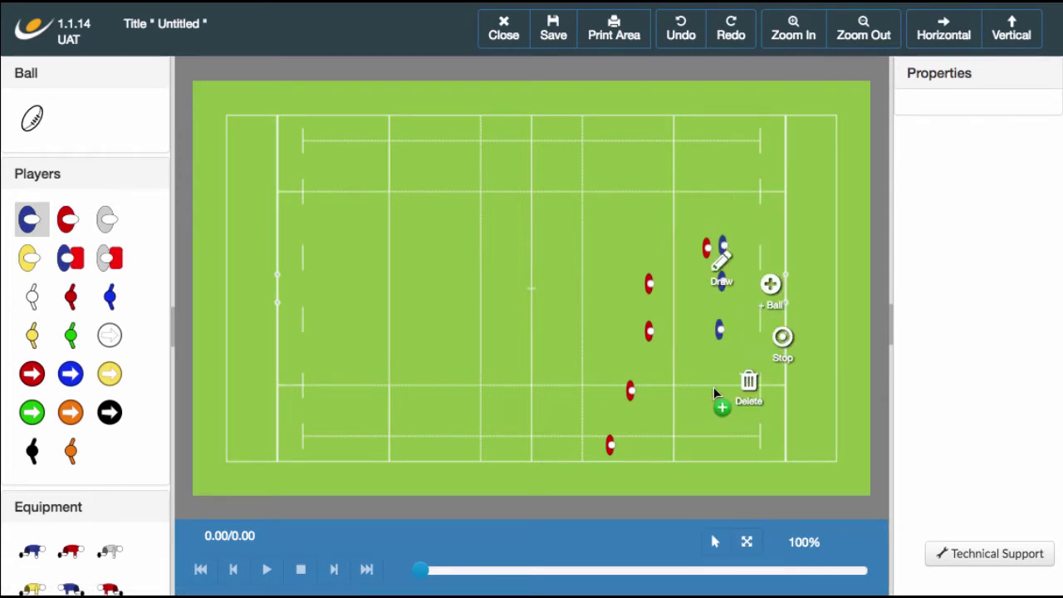
{"action": "left_click", "coordinate": [714, 388]}
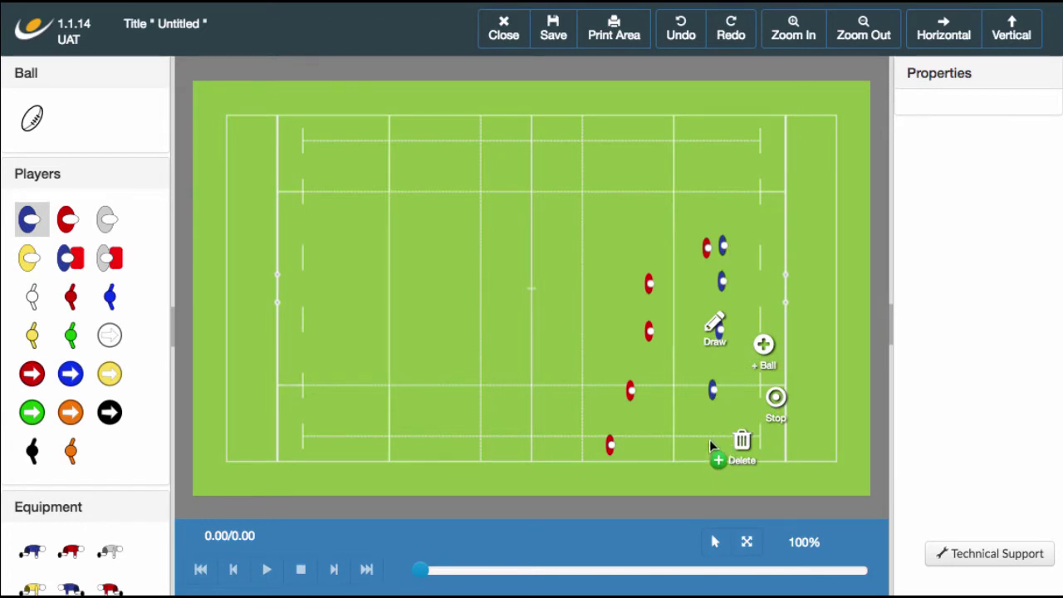
{"action": "left_click", "coordinate": [710, 442]}
{"action": "left_click", "coordinate": [37, 228]}
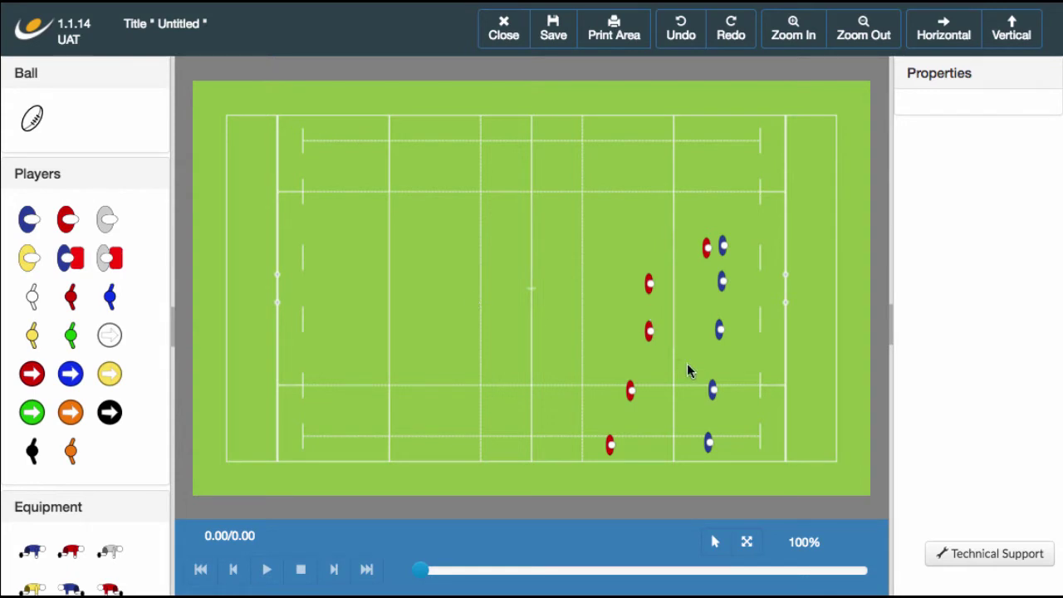
Step: Nudge the two lower blue players right so the blue column lines up
{"action": "left_click_drag", "start_coordinate": [712, 388], "coordinate": [720, 390]}
{"action": "left_click_drag", "start_coordinate": [708, 442], "coordinate": [718, 442]}
{"action": "left_click", "coordinate": [568, 362]}
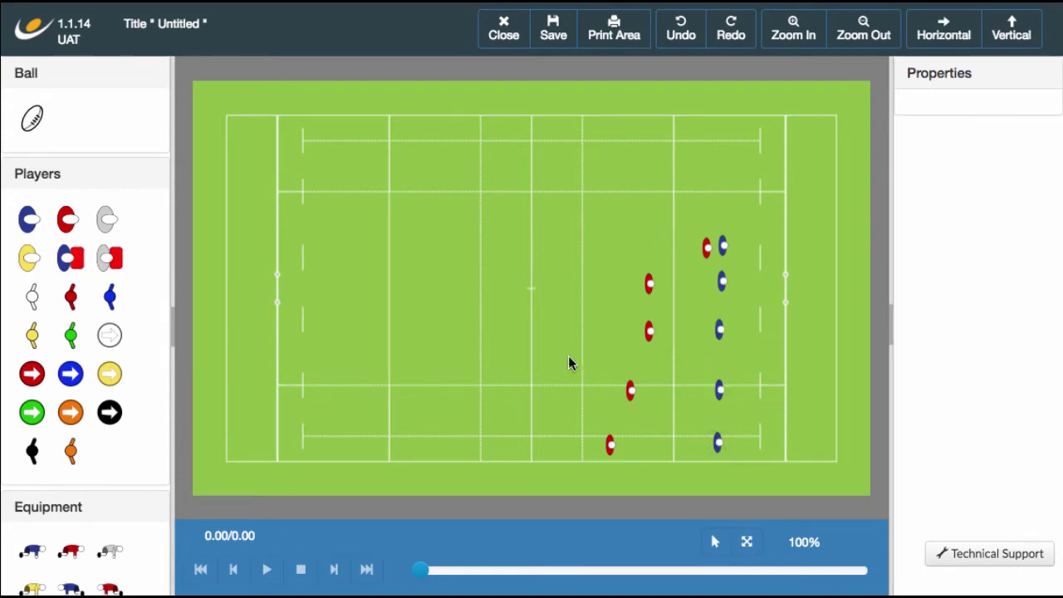
Step: Give the top red player a ball and move him up beside the top blue player
{"action": "left_click", "coordinate": [707, 248]}
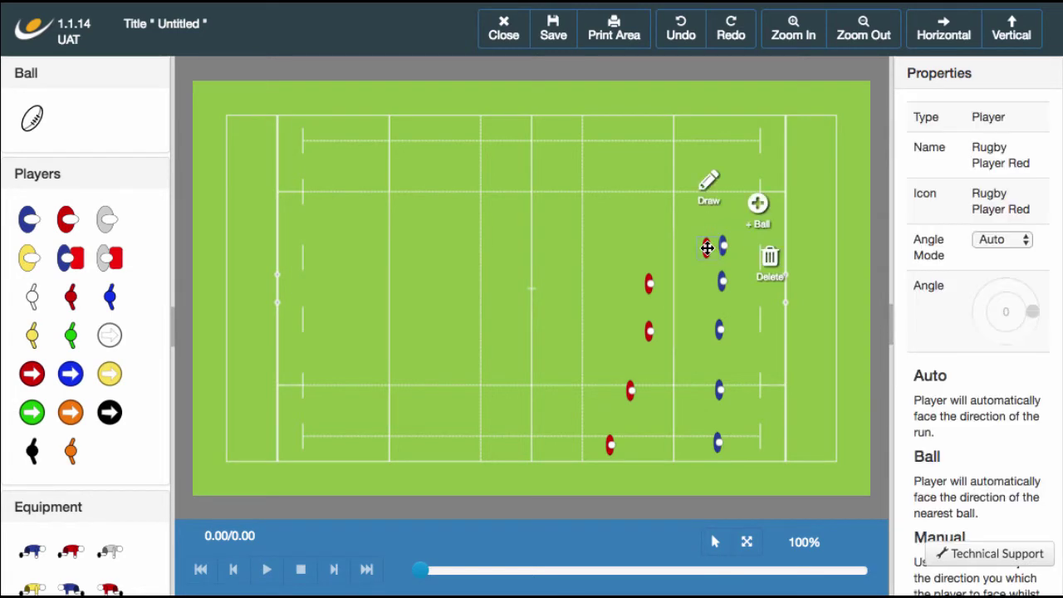
{"action": "left_click", "coordinate": [758, 208]}
{"action": "left_click", "coordinate": [625, 239]}
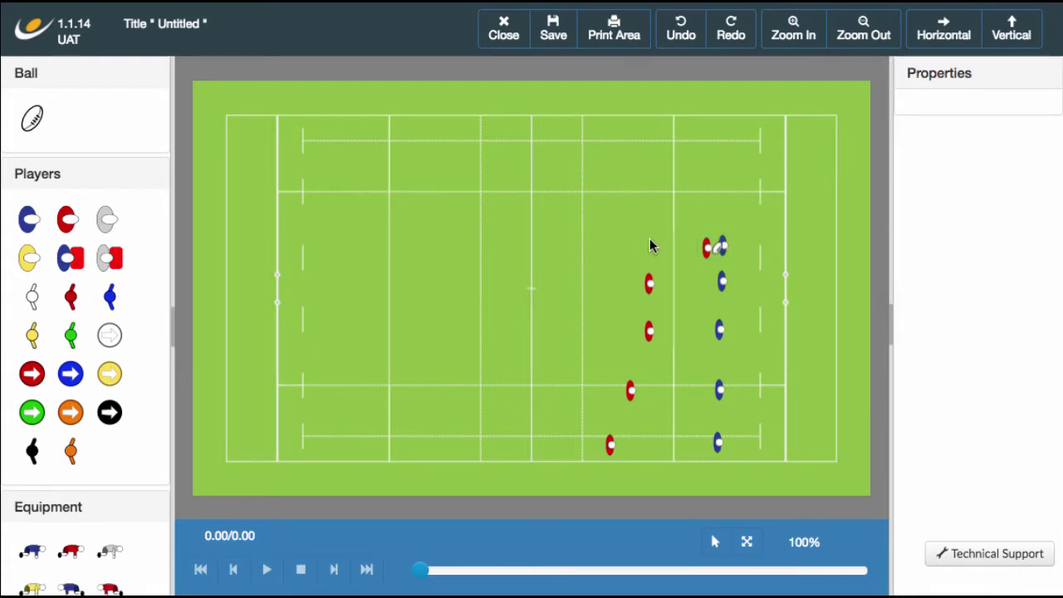
{"action": "left_click", "coordinate": [707, 247]}
{"action": "mouse_move", "coordinate": [706, 246]}
{"action": "left_mouse_down"}
{"action": "mouse_move", "coordinate": [705, 224]}
{"action": "mouse_move", "coordinate": [614, 208]}
{"action": "mouse_move", "coordinate": [595, 241]}
{"action": "mouse_move", "coordinate": [694, 243]}
{"action": "left_mouse_up"}
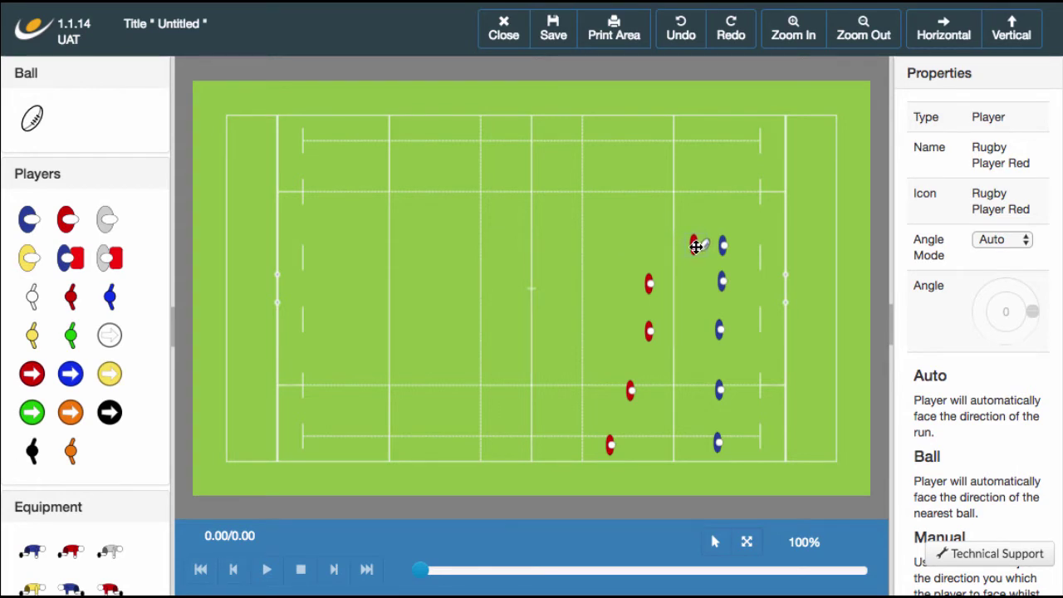
{"action": "left_click", "coordinate": [602, 221]}
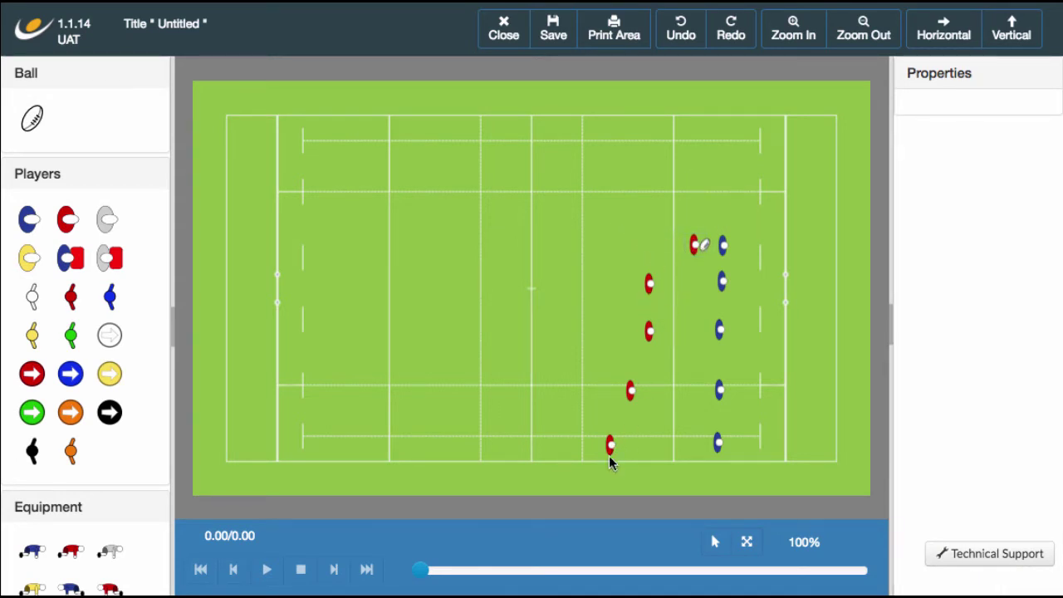
Step: Give the second red player a ball, then start a new action from the top carrier
{"action": "left_click", "coordinate": [649, 283]}
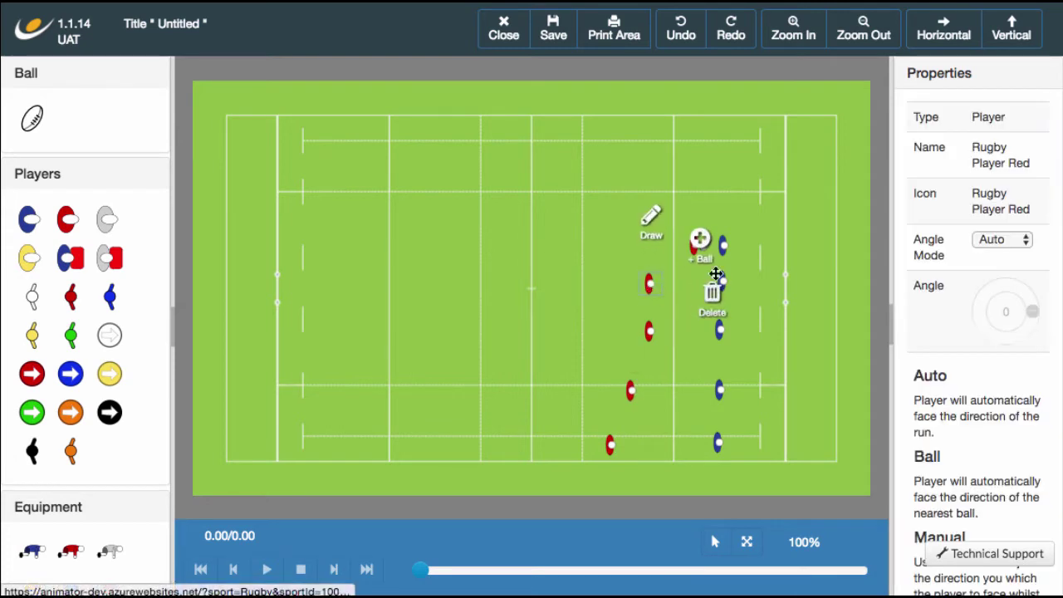
{"action": "left_click", "coordinate": [701, 239]}
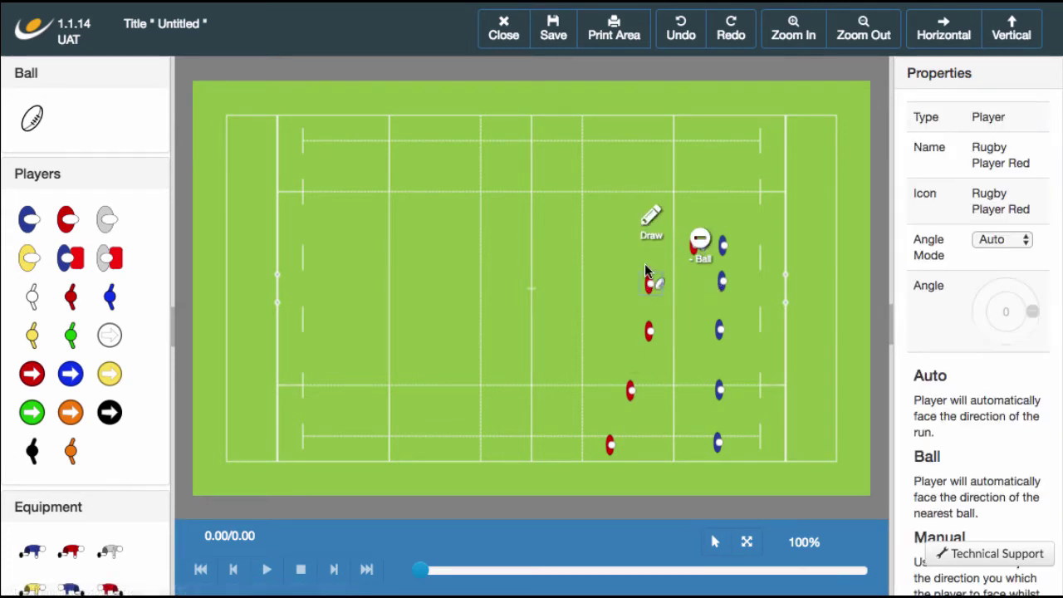
{"action": "left_click", "coordinate": [577, 272]}
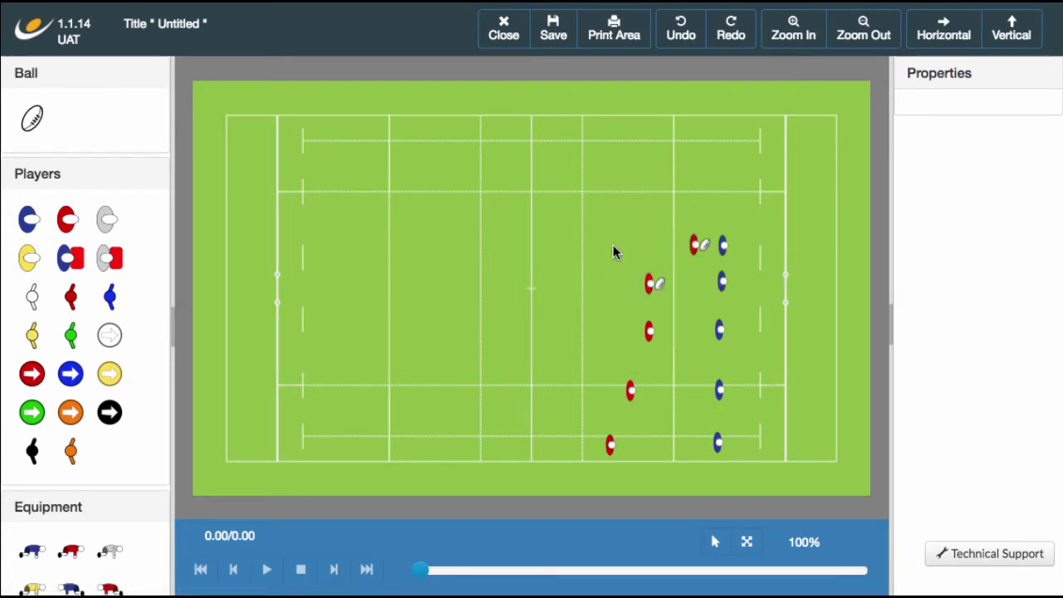
{"action": "left_click", "coordinate": [703, 252]}
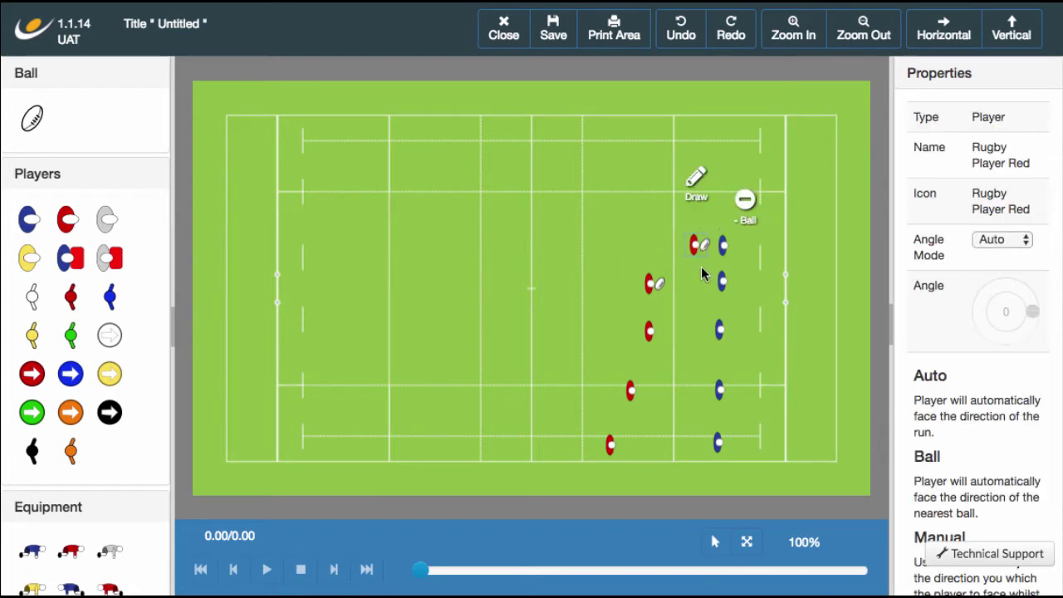
{"action": "left_click", "coordinate": [685, 335]}
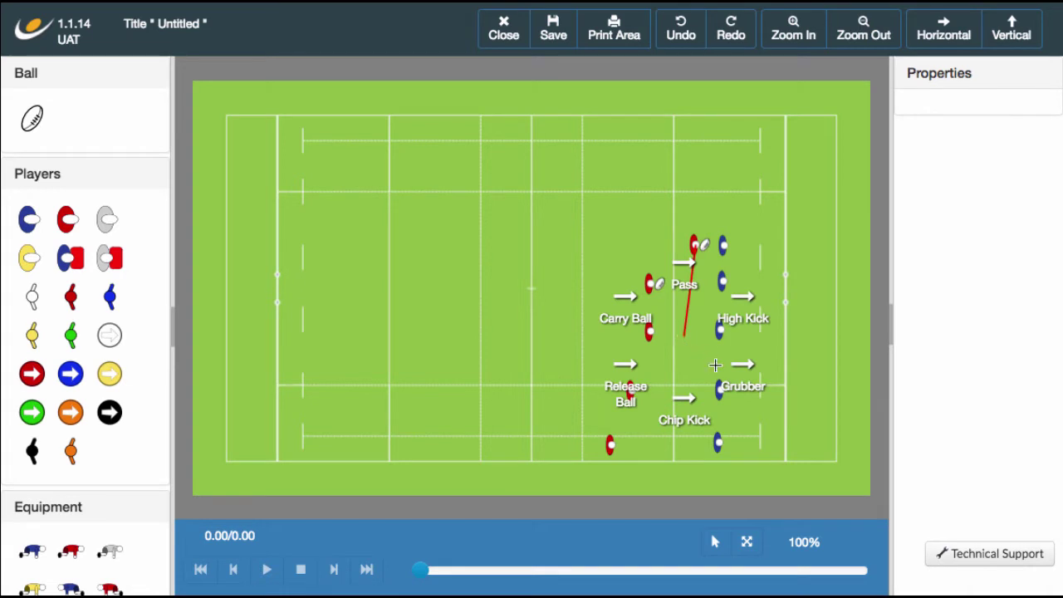
Step: Make the top carrier's action a pass and play it back
{"action": "left_click", "coordinate": [686, 283]}
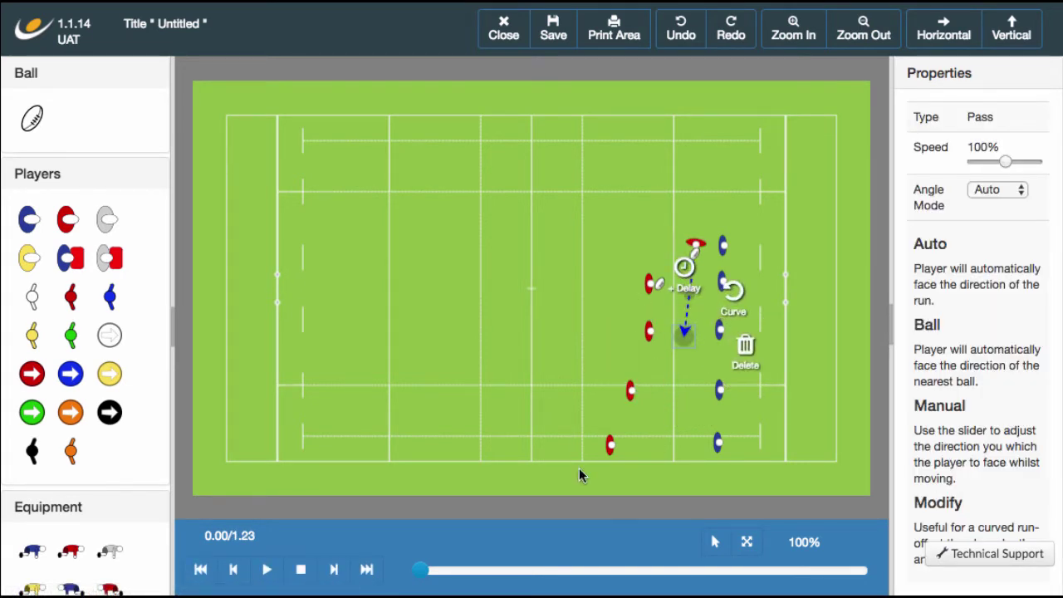
{"action": "left_click", "coordinate": [267, 570]}
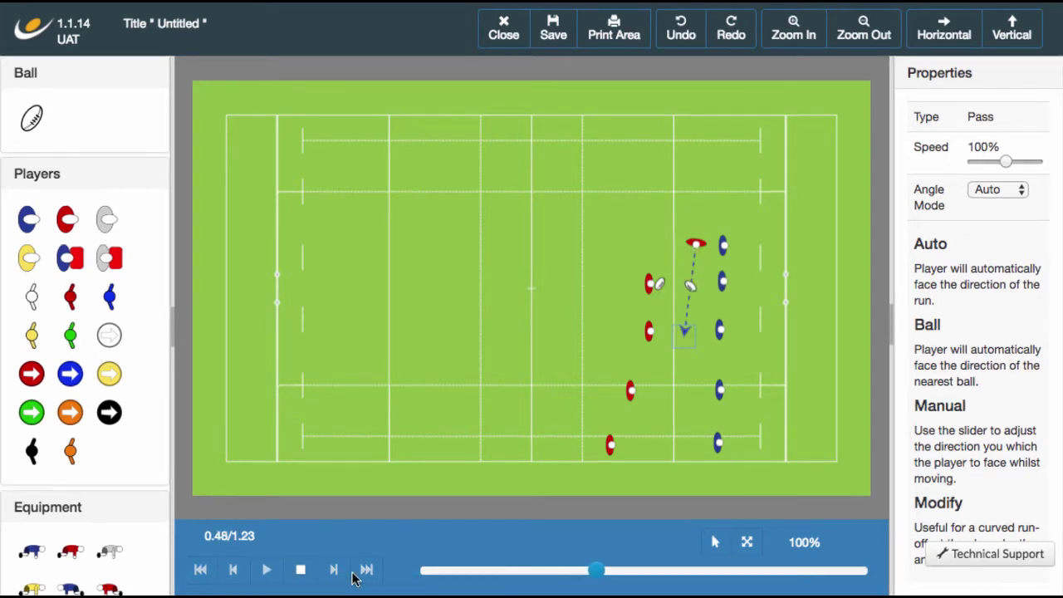
{"action": "left_click", "coordinate": [649, 284]}
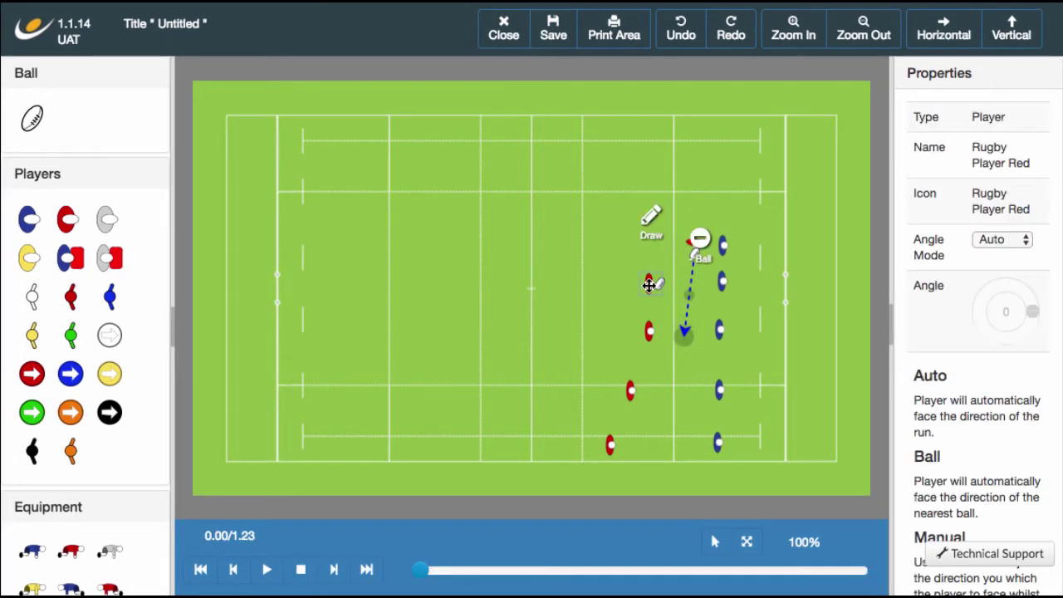
Step: Add a grubber kick from the second red player extended toward the bottom blue player
{"action": "left_click", "coordinate": [669, 388]}
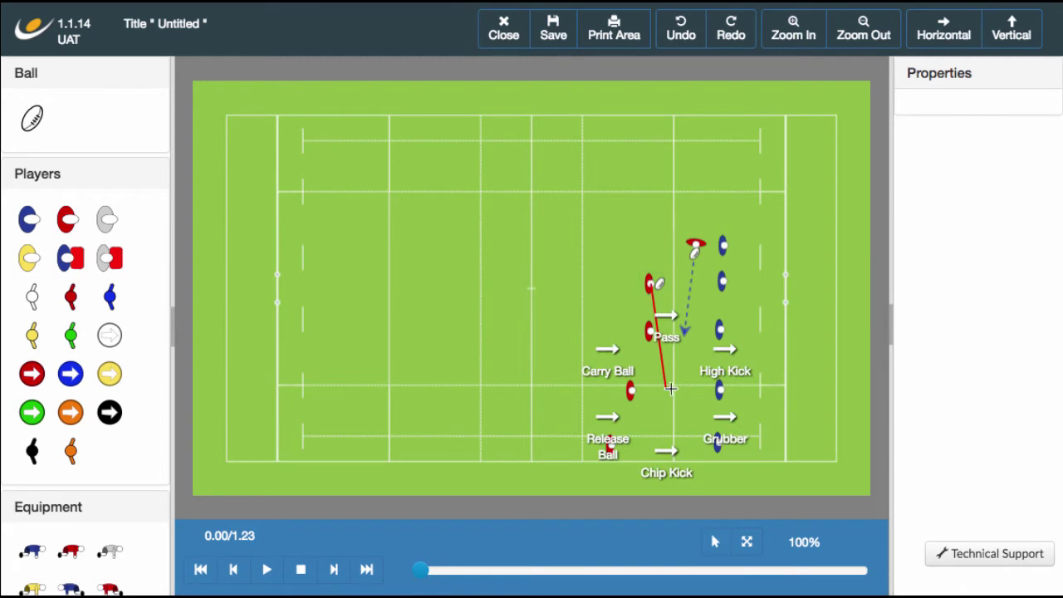
{"action": "left_click", "coordinate": [722, 421]}
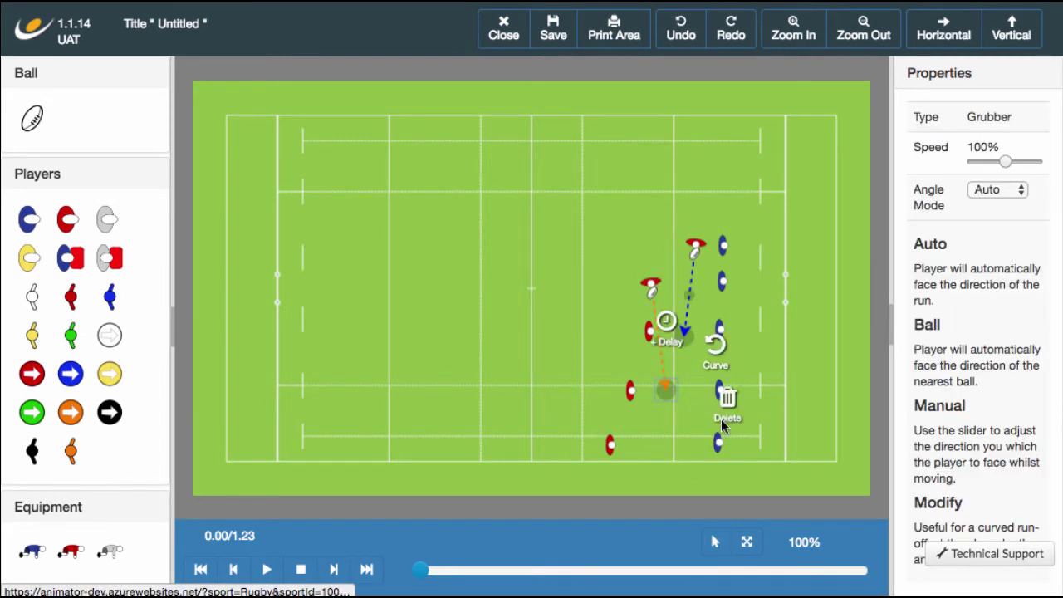
{"action": "left_click", "coordinate": [553, 366]}
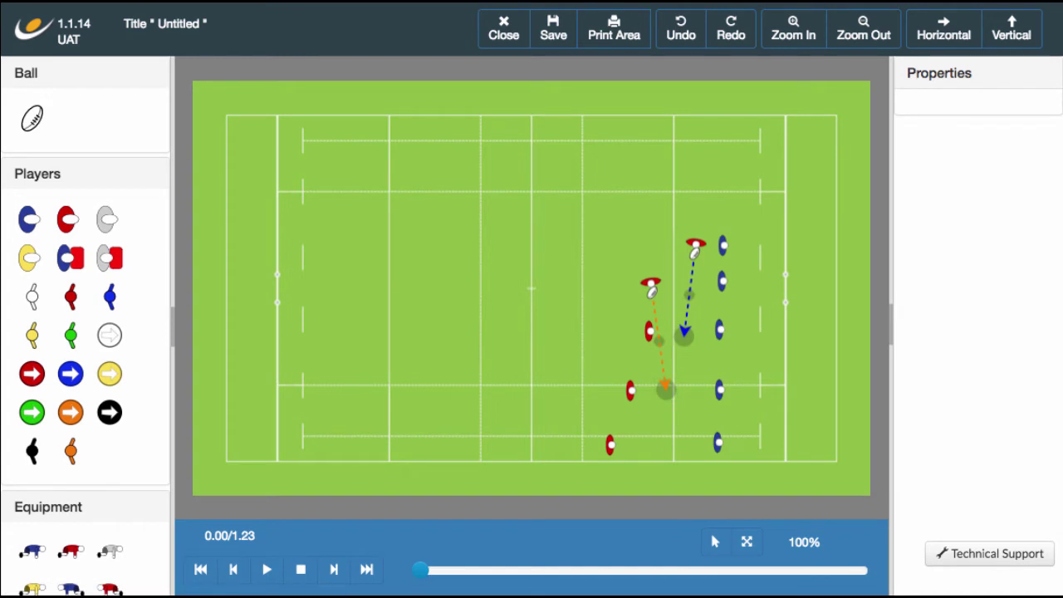
{"action": "left_click_drag", "start_coordinate": [665, 385], "coordinate": [729, 434]}
{"action": "left_click", "coordinate": [585, 388]}
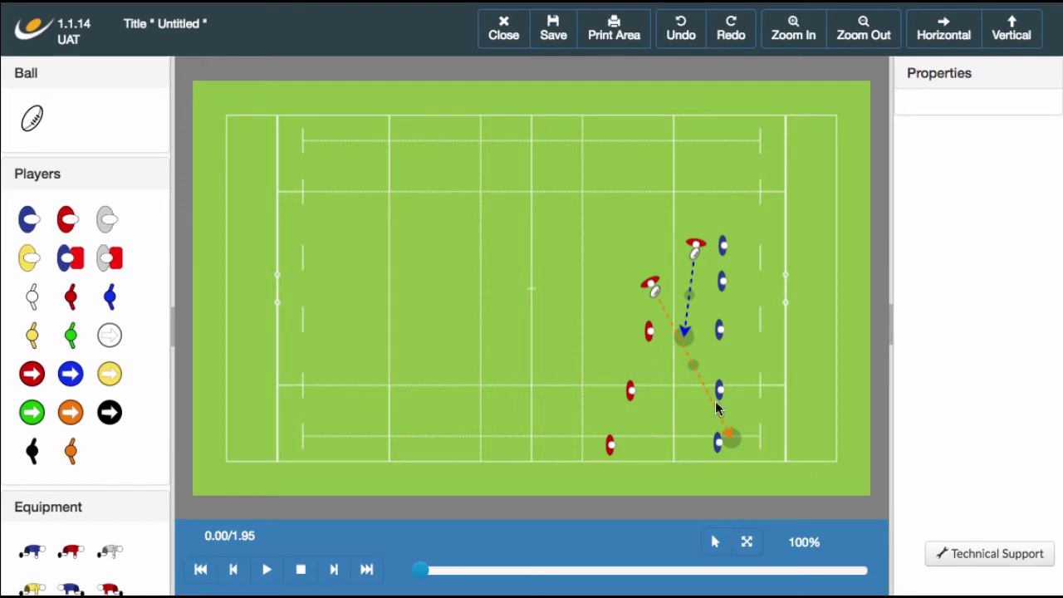
{"action": "left_click", "coordinate": [683, 328]}
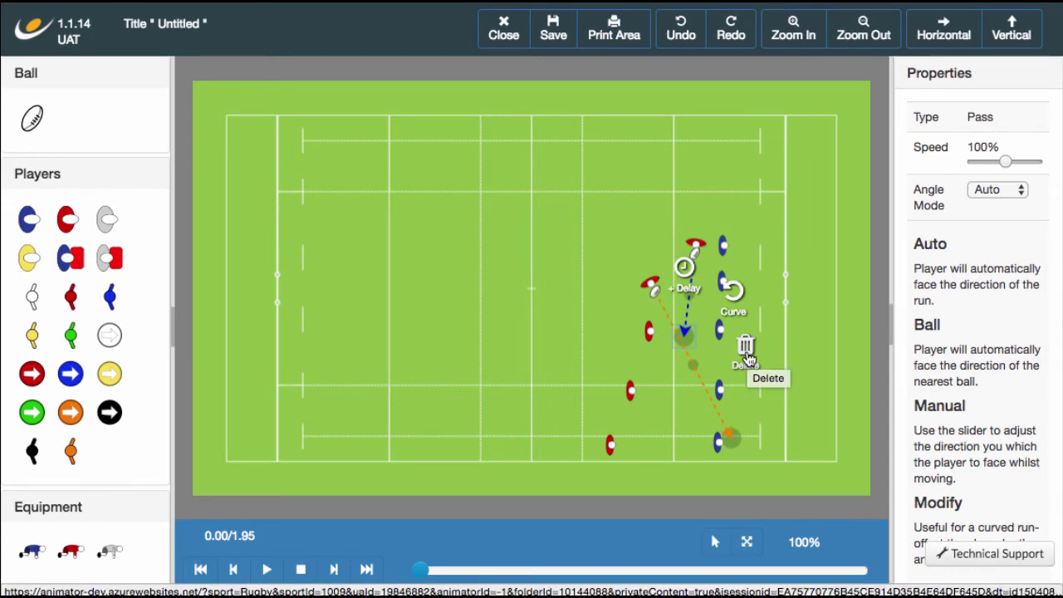
Step: Delete the pass arrow and the grubber kick line
{"action": "left_click", "coordinate": [746, 347]}
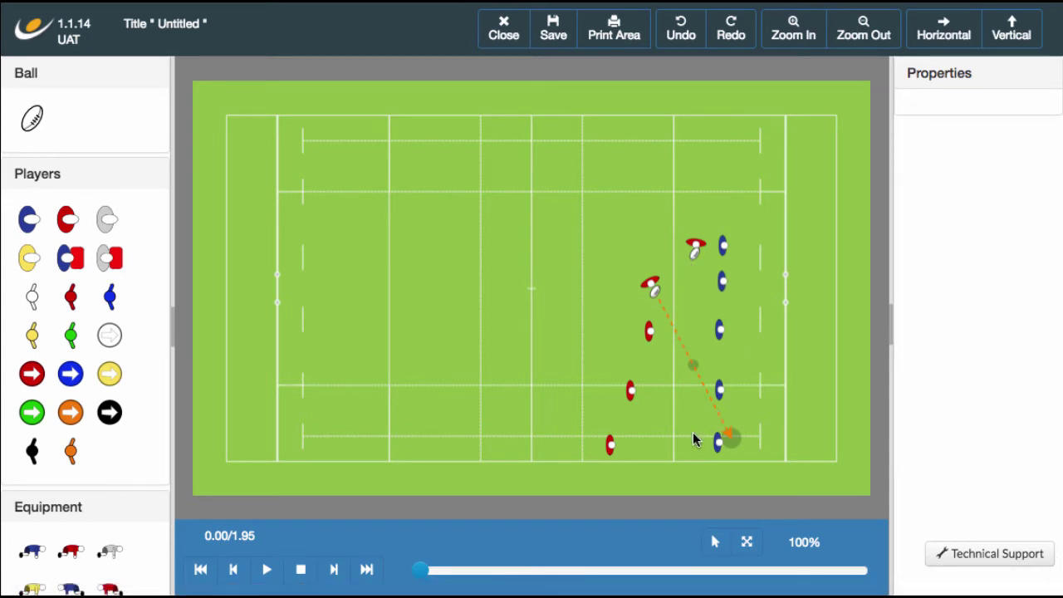
{"action": "left_click", "coordinate": [734, 434]}
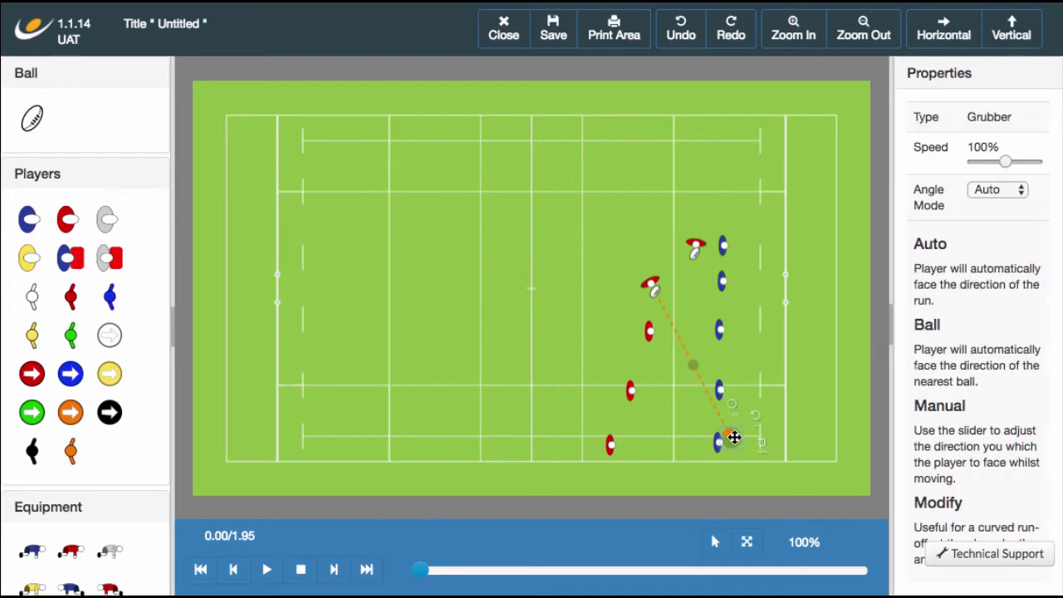
{"action": "left_click", "coordinate": [794, 449]}
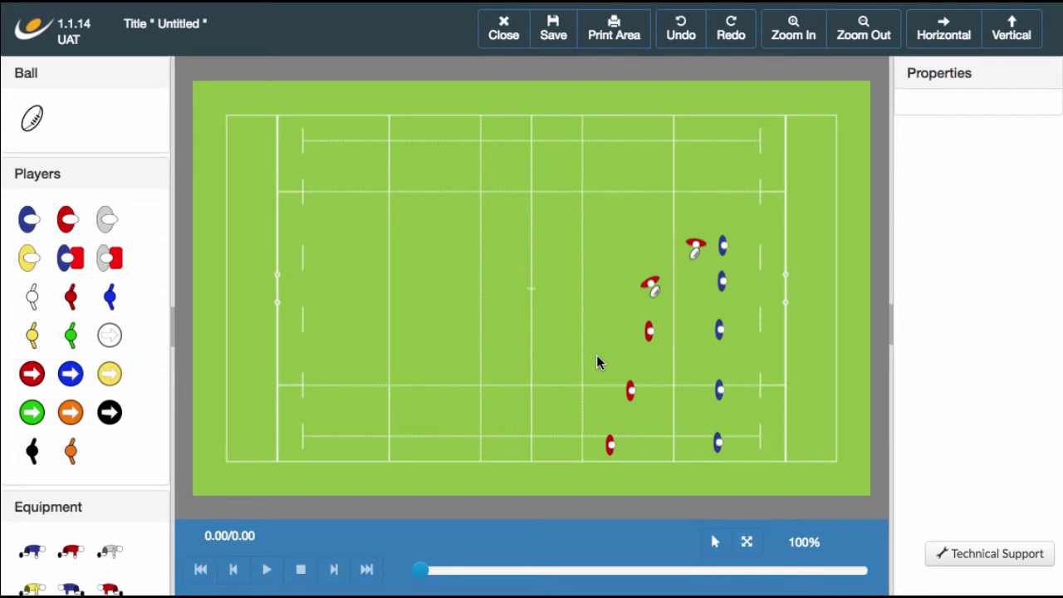
Step: Draw a chip kick from the top red carrier toward the fourth blue player and play it once
{"action": "left_click", "coordinate": [696, 248]}
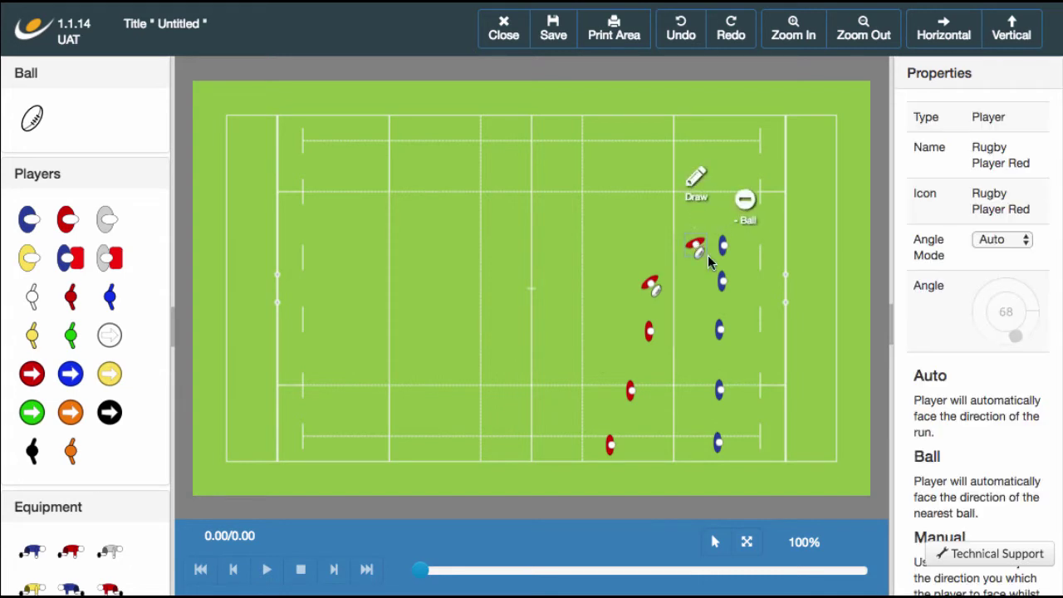
{"action": "left_click", "coordinate": [696, 203]}
{"action": "left_click", "coordinate": [765, 384]}
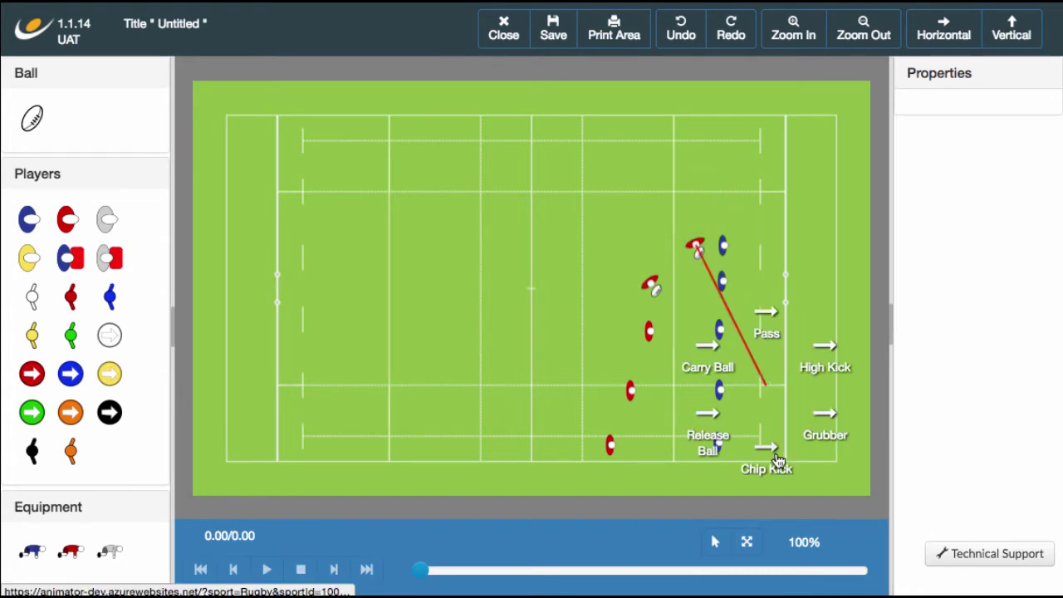
{"action": "left_click", "coordinate": [778, 461]}
{"action": "left_click", "coordinate": [267, 570]}
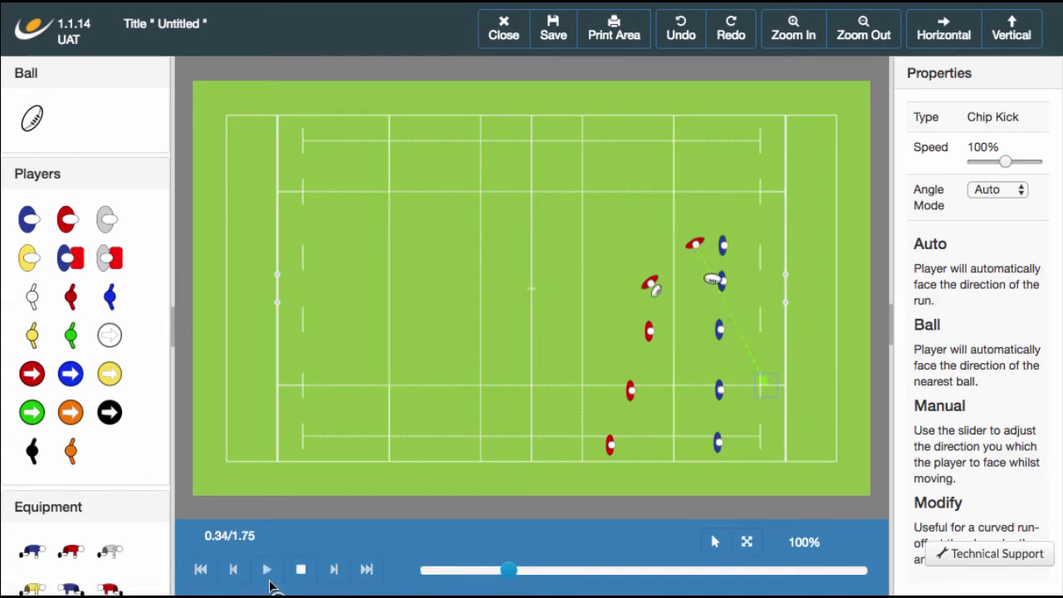
{"action": "left_click", "coordinate": [300, 570]}
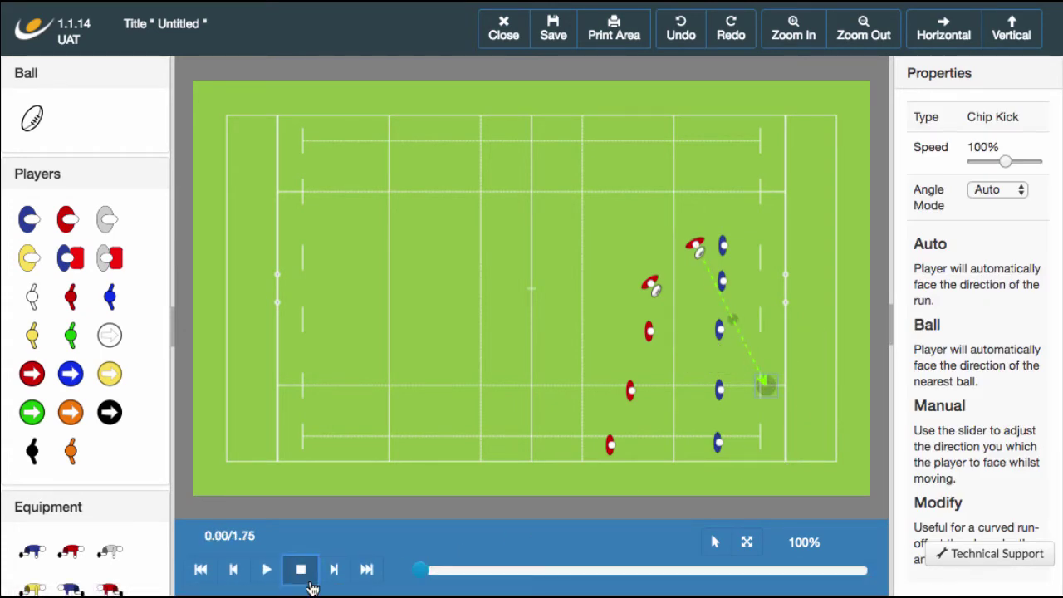
{"action": "left_click", "coordinate": [320, 503]}
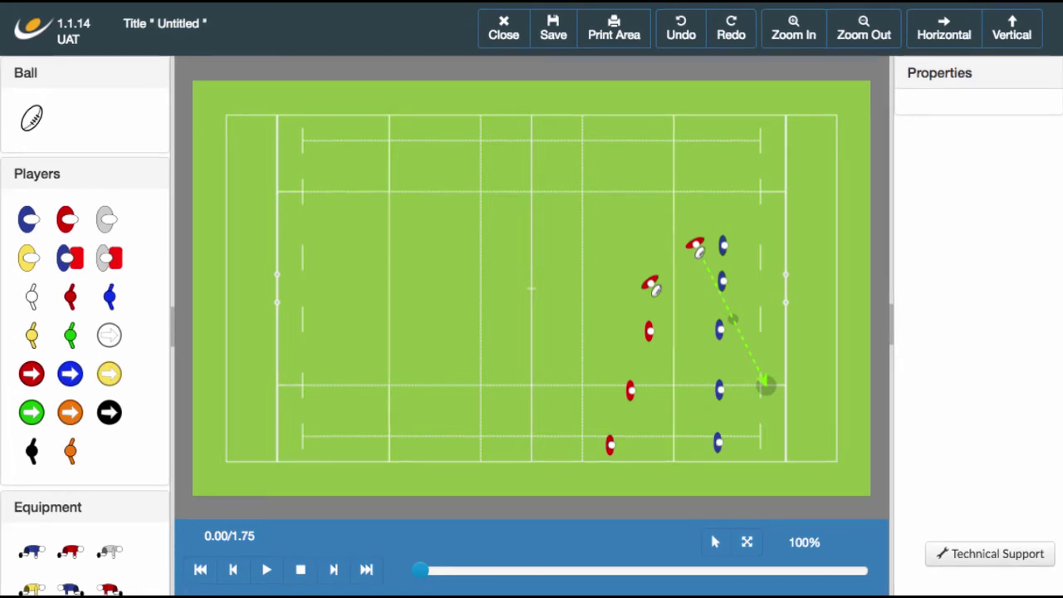
Step: Delete the chip kick line and reselect the top red ball carrier
{"action": "left_click", "coordinate": [651, 286]}
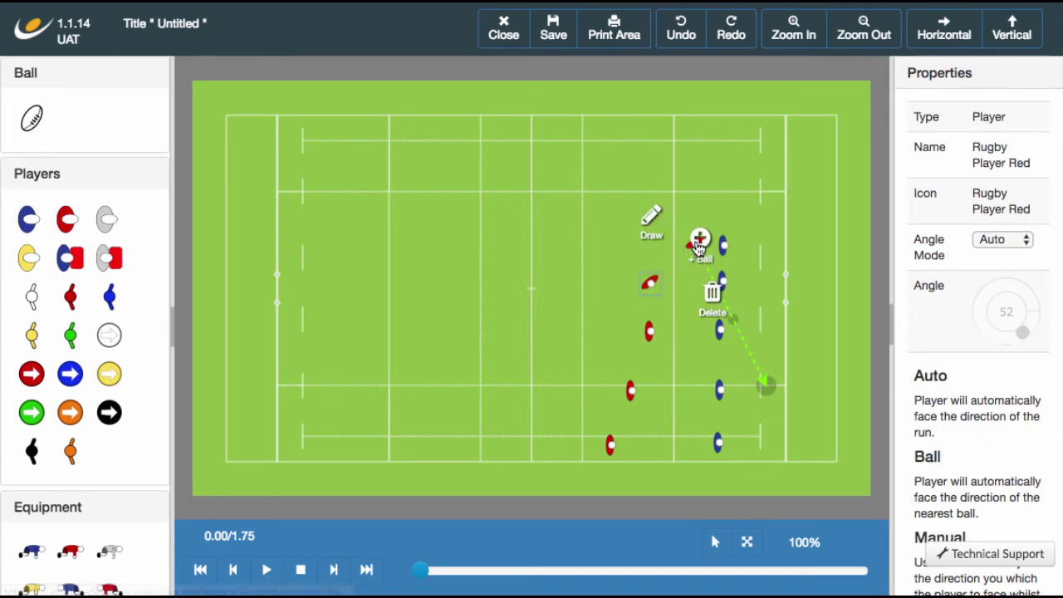
{"action": "left_click", "coordinate": [599, 273]}
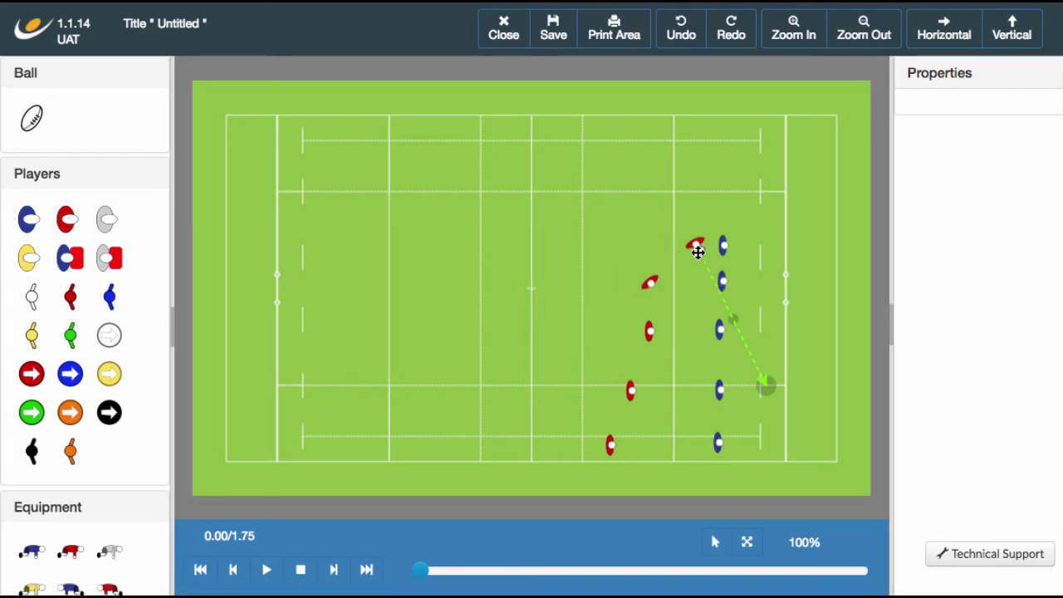
{"action": "left_click", "coordinate": [762, 385]}
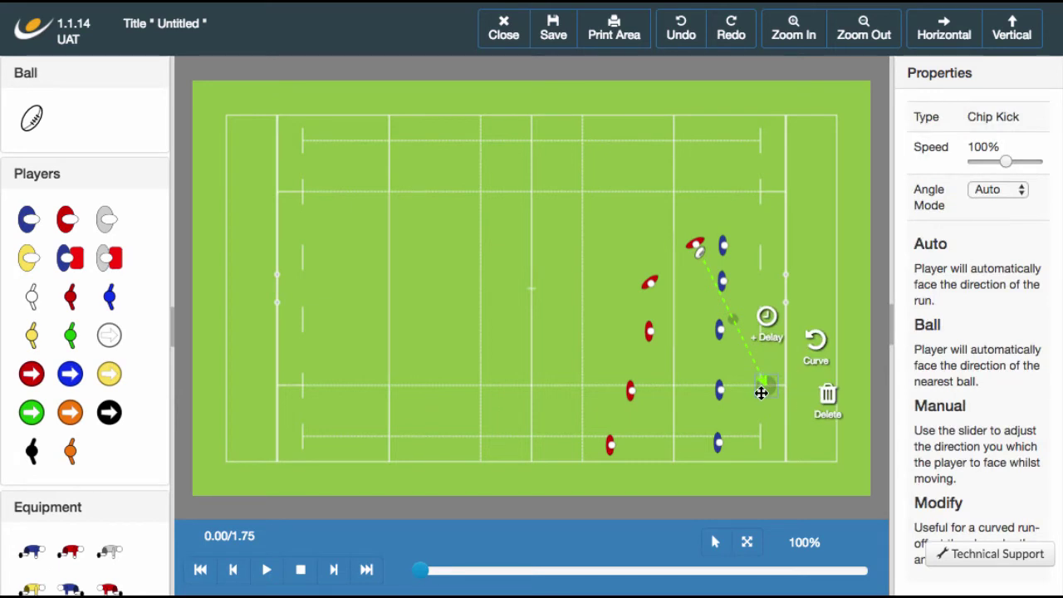
{"action": "left_click", "coordinate": [830, 397]}
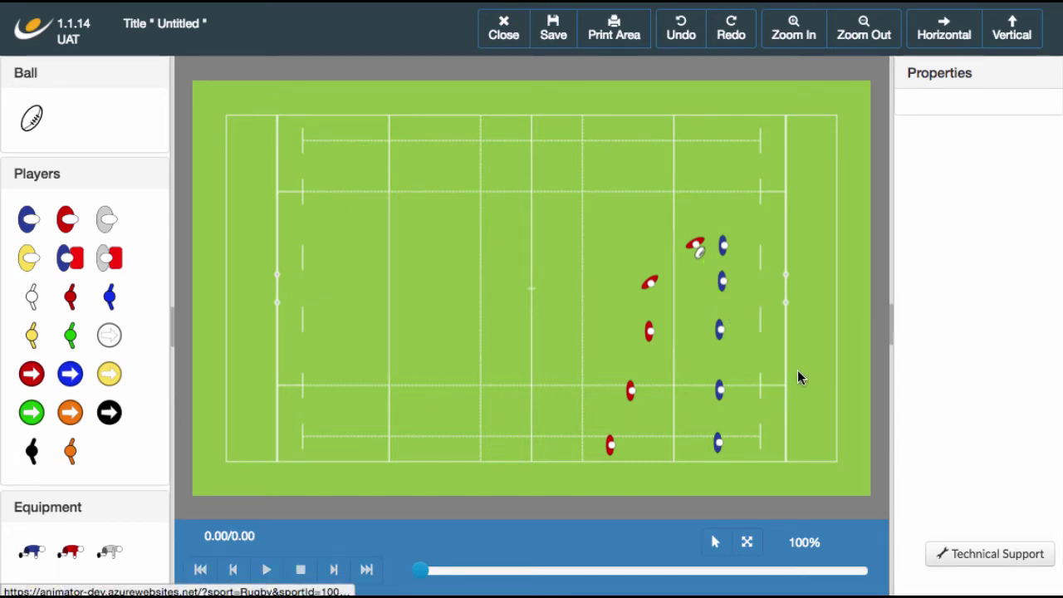
{"action": "left_click", "coordinate": [695, 245]}
{"action": "left_click", "coordinate": [696, 192]}
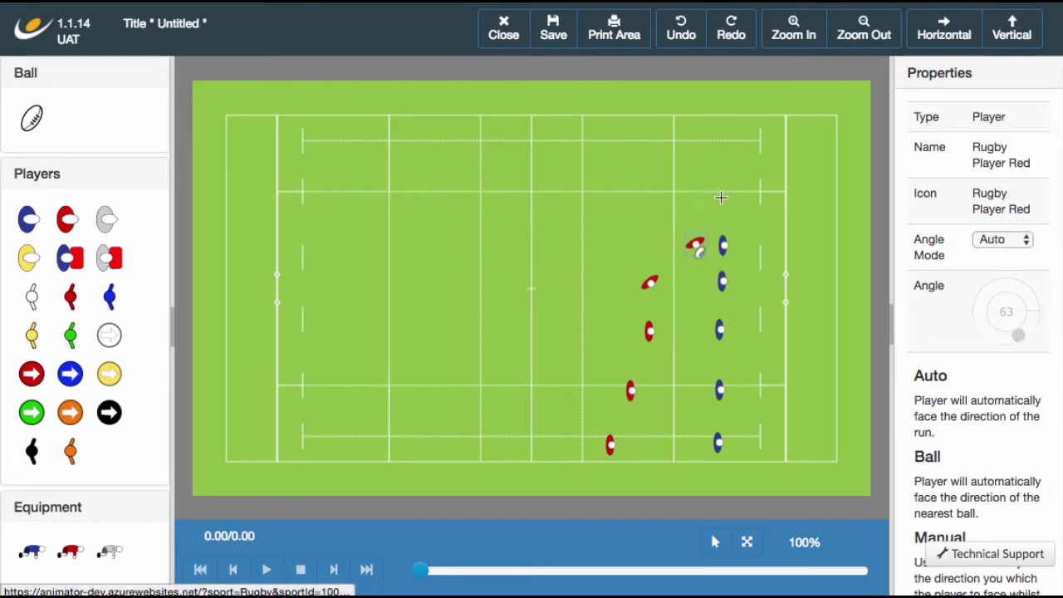
Step: Set a ball carry from the top red player to the right try line and play the 2.54 s animation
{"action": "left_click", "coordinate": [789, 260]}
{"action": "left_click", "coordinate": [729, 233]}
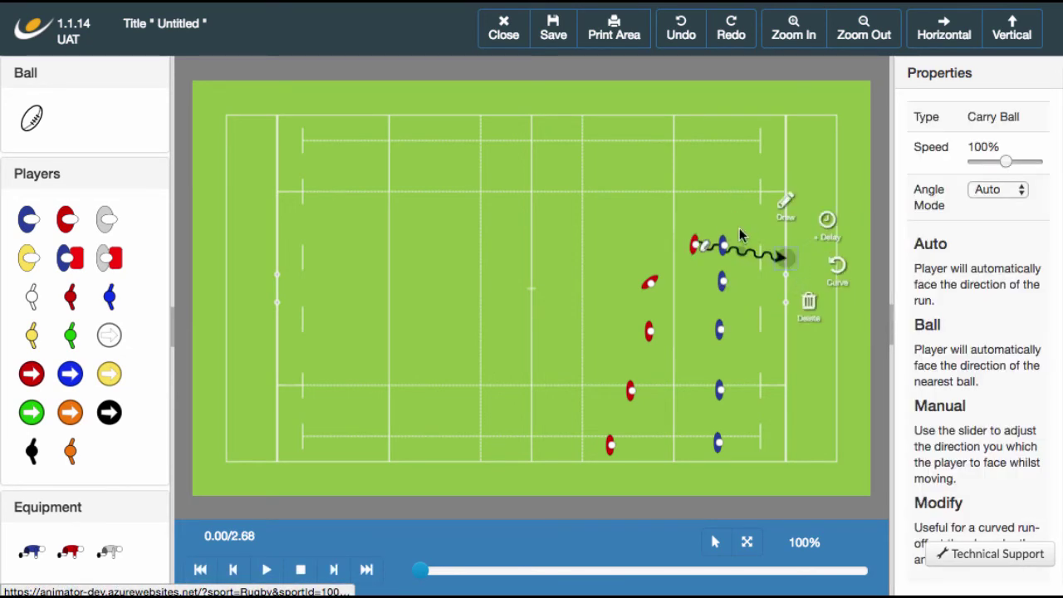
{"action": "left_click", "coordinate": [761, 323]}
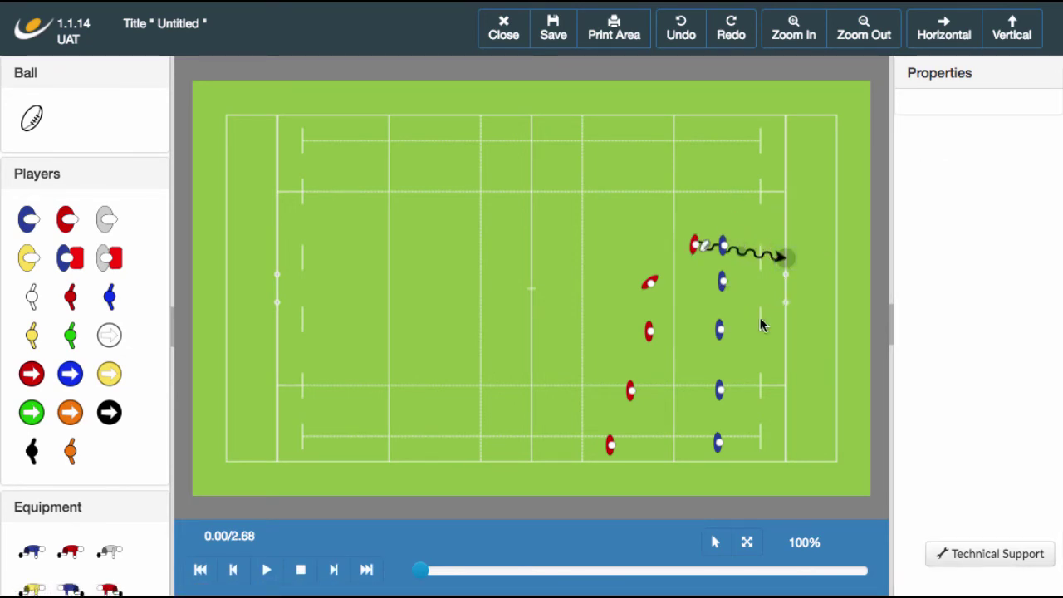
{"action": "left_click", "coordinate": [267, 572]}
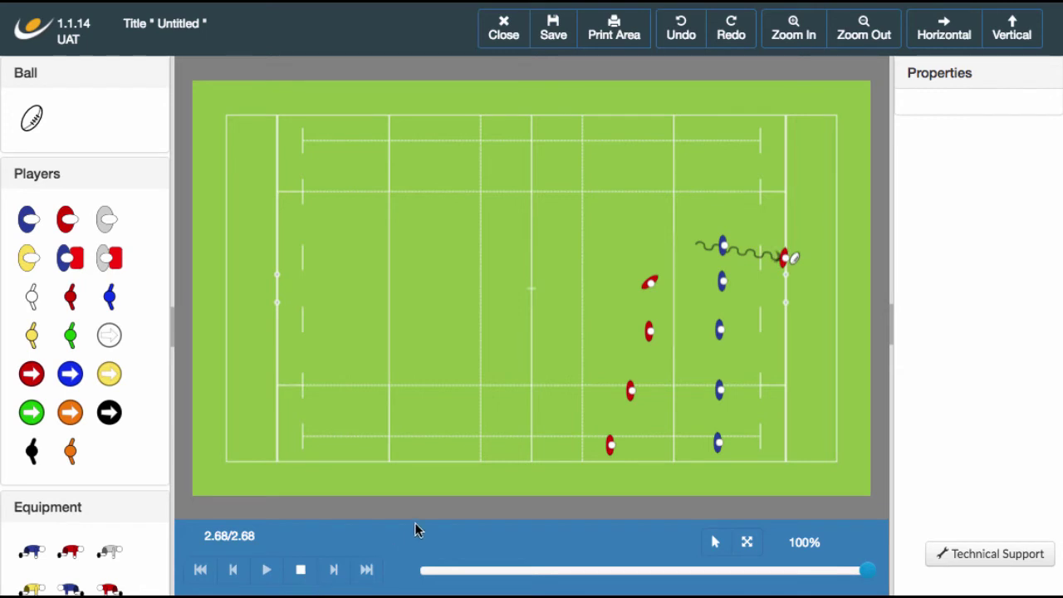
{"action": "left_click", "coordinate": [300, 572]}
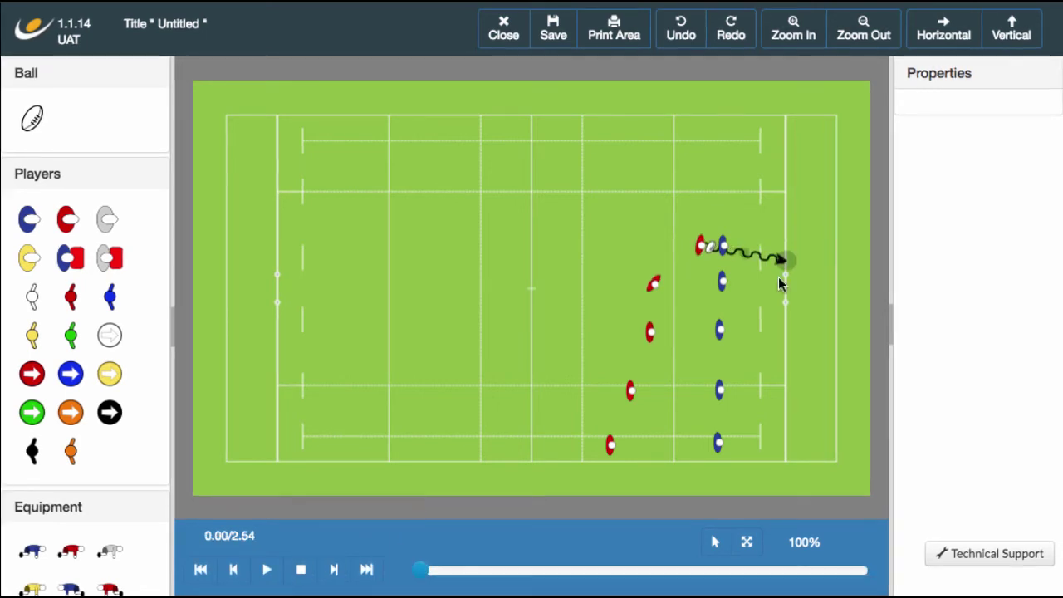
{"action": "left_click", "coordinate": [654, 284]}
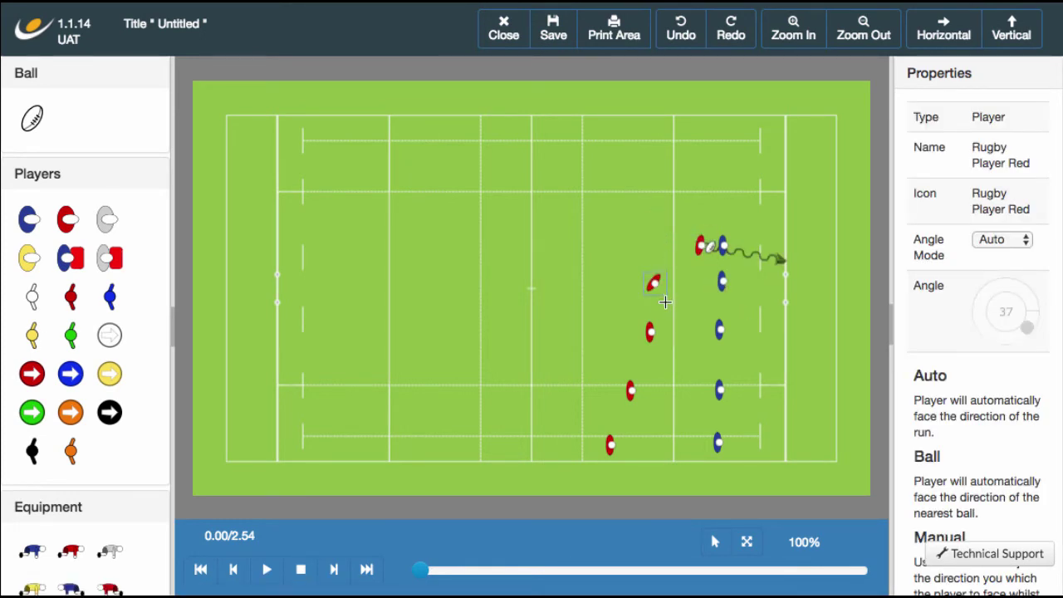
Step: Give the second red player a short forward move and remove the top carrier's carry run
{"action": "left_click", "coordinate": [665, 301]}
{"action": "left_click", "coordinate": [667, 245]}
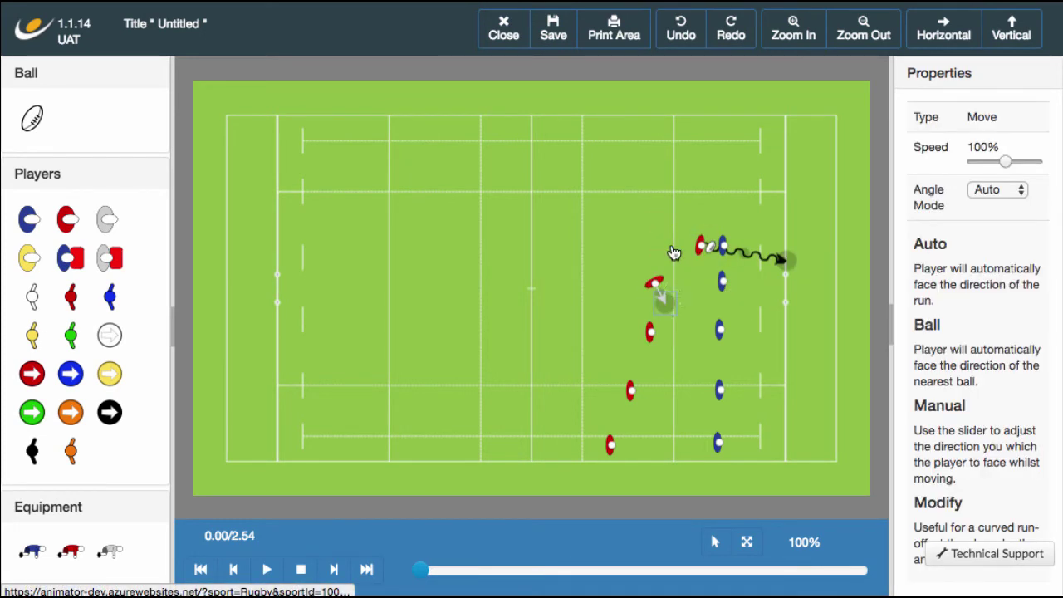
{"action": "left_click", "coordinate": [661, 309]}
Step: Add a pass from the top red carrier to the runner's destination, making the play 0.86 s
{"action": "left_click", "coordinate": [700, 245]}
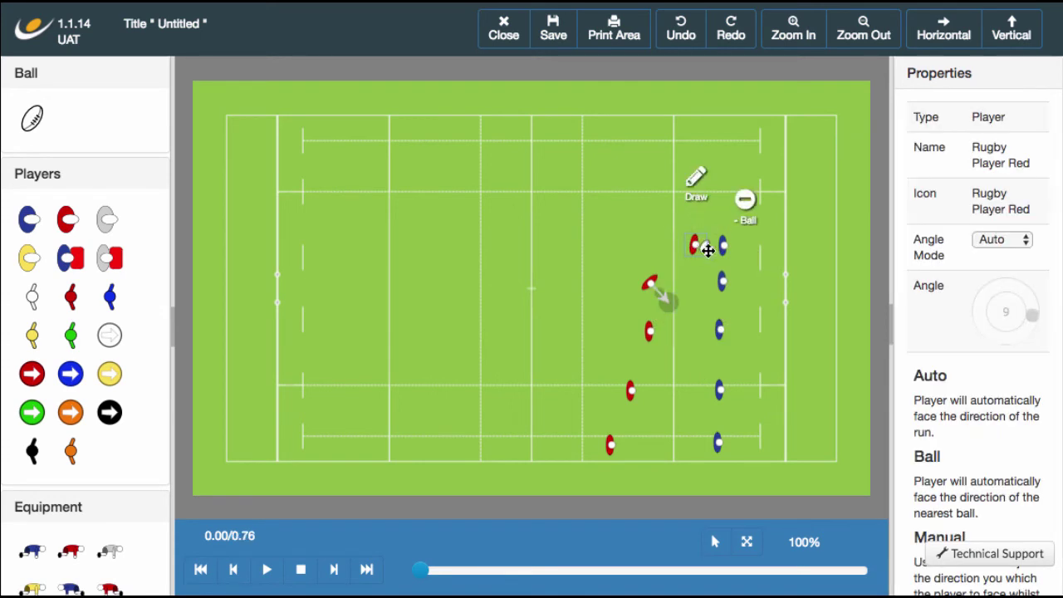
{"action": "left_click", "coordinate": [696, 182]}
{"action": "left_click", "coordinate": [670, 302]}
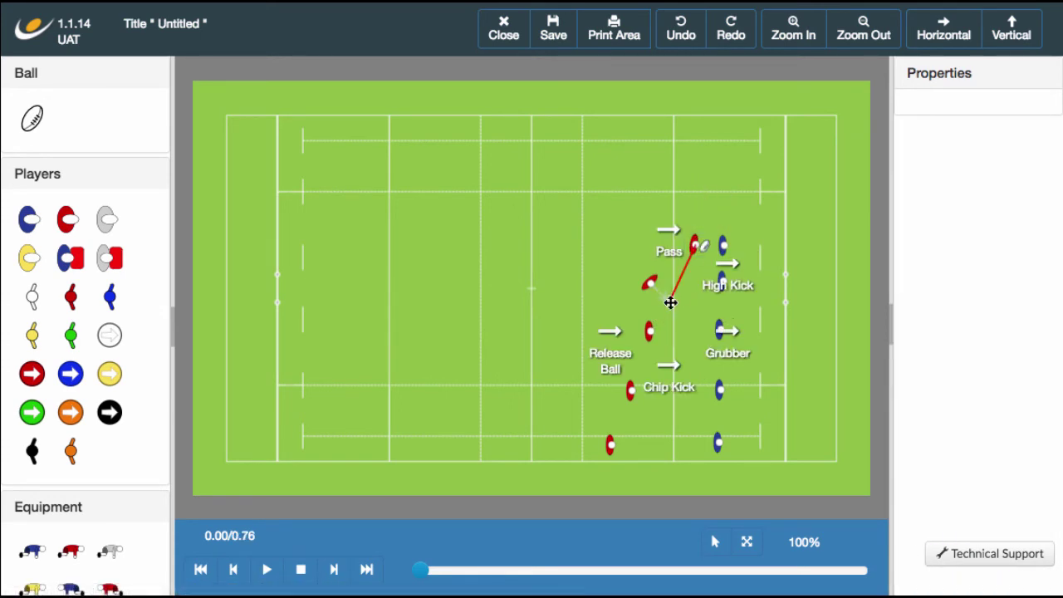
{"action": "left_click", "coordinate": [718, 277]}
{"action": "left_click", "coordinate": [671, 302]}
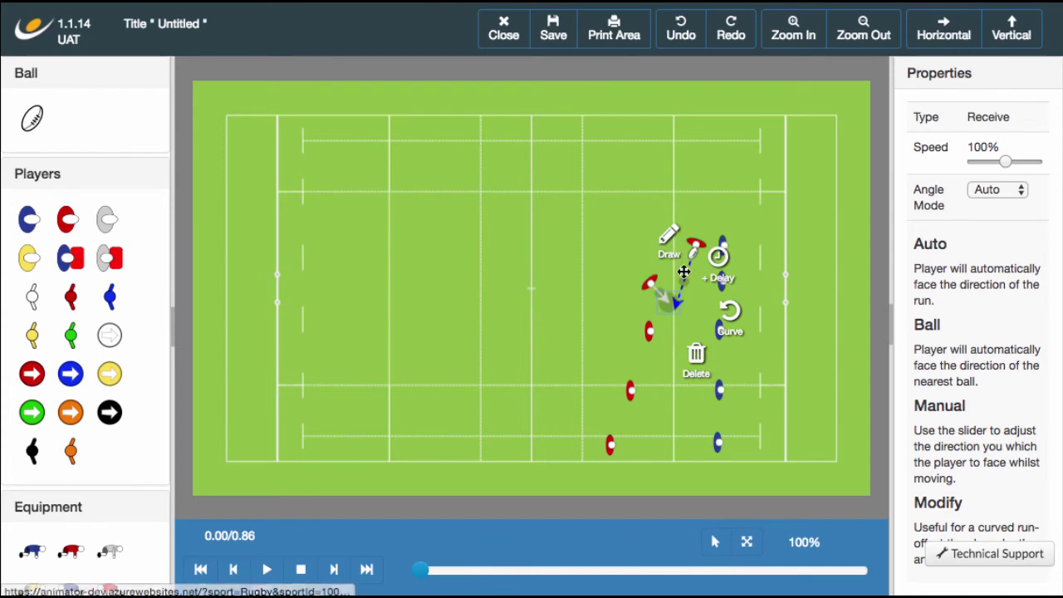
{"action": "left_click", "coordinate": [613, 263]}
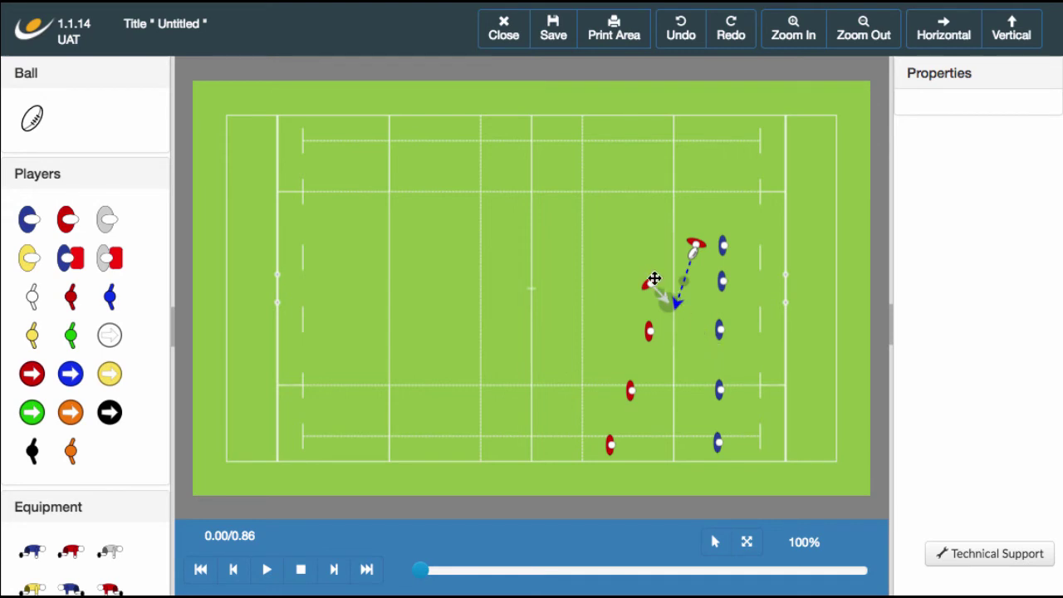
Step: Shift the two red players' starting points, lengthening the play to 0.89 s
{"action": "mouse_move", "coordinate": [652, 283]}
{"action": "left_mouse_down"}
{"action": "mouse_move", "coordinate": [570, 261]}
{"action": "mouse_move", "coordinate": [604, 275]}
{"action": "left_mouse_up"}
{"action": "left_click_drag", "start_coordinate": [695, 242], "coordinate": [753, 227]}
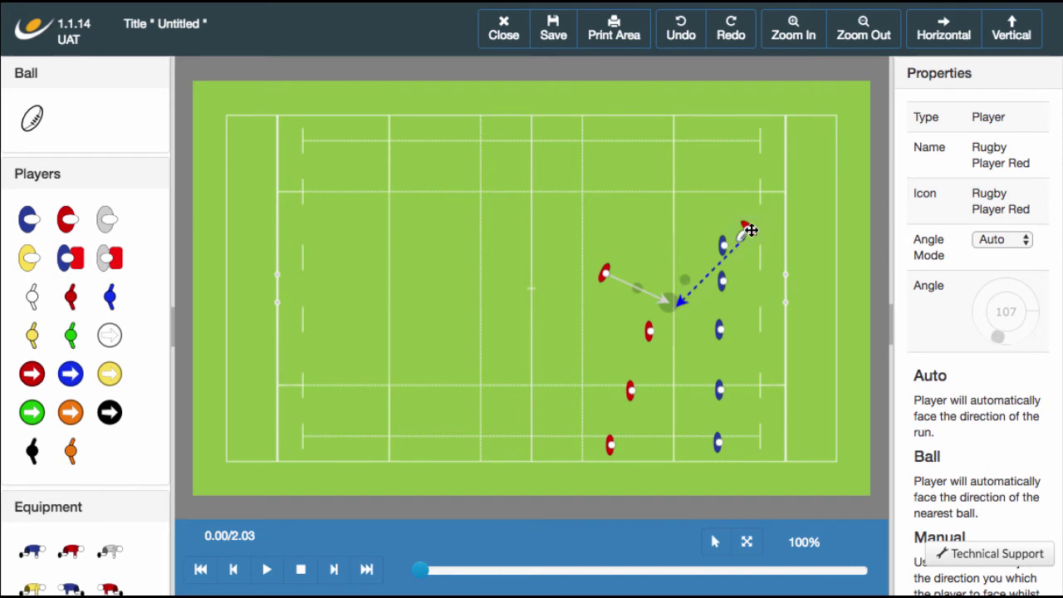
{"action": "left_click", "coordinate": [688, 368]}
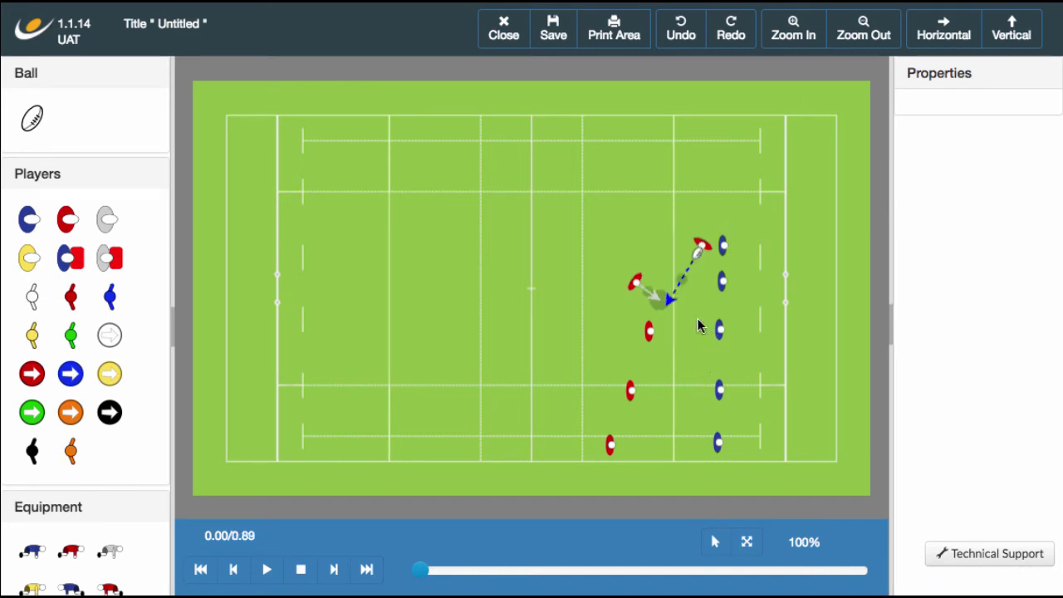
Step: Select the second red player's receiving run path and start drawing from its end
{"action": "left_click", "coordinate": [701, 250]}
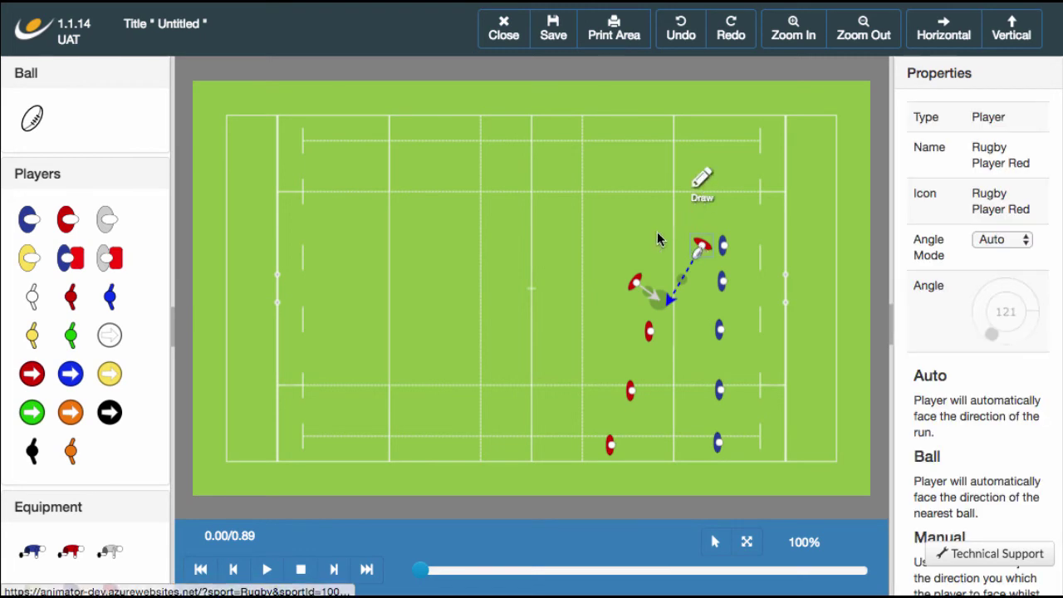
{"action": "left_click", "coordinate": [672, 291]}
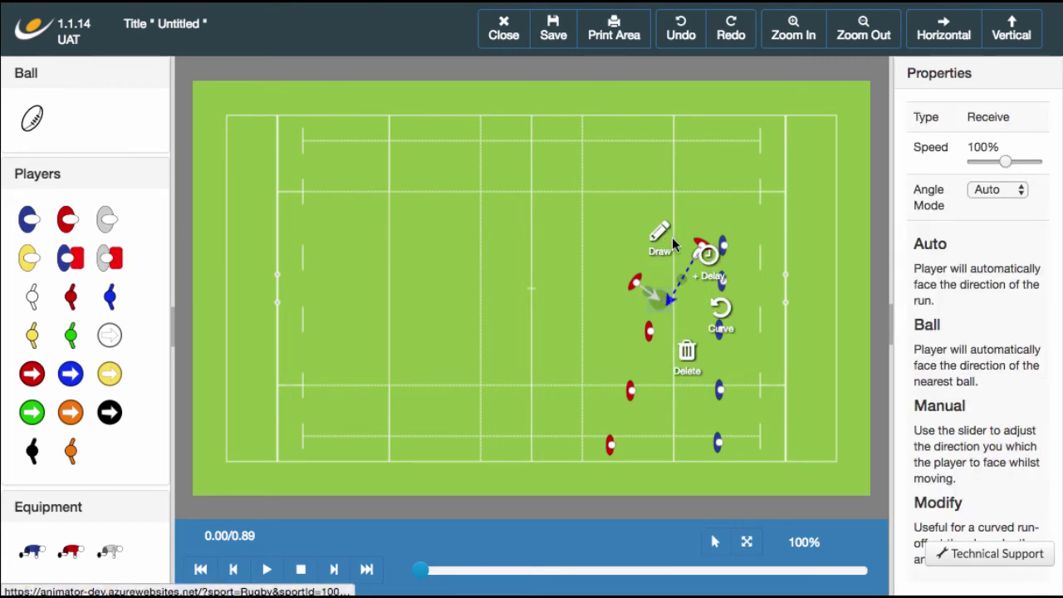
{"action": "left_click", "coordinate": [561, 324]}
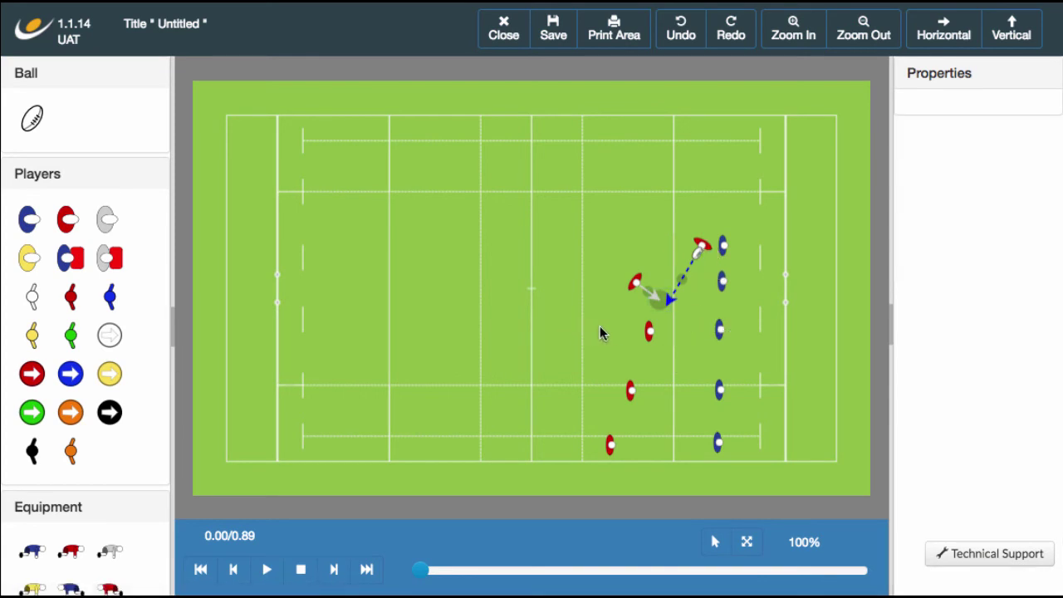
{"action": "left_click", "coordinate": [667, 299]}
{"action": "left_click", "coordinate": [663, 247]}
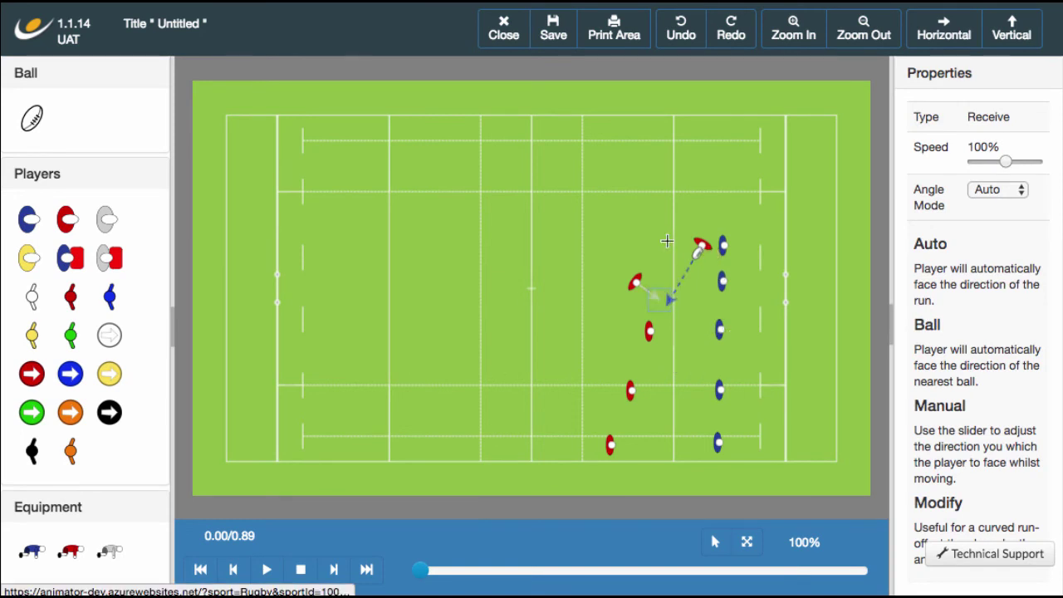
Step: Draw a high kick from the receiving red player toward the right try line
{"action": "left_click", "coordinate": [798, 287]}
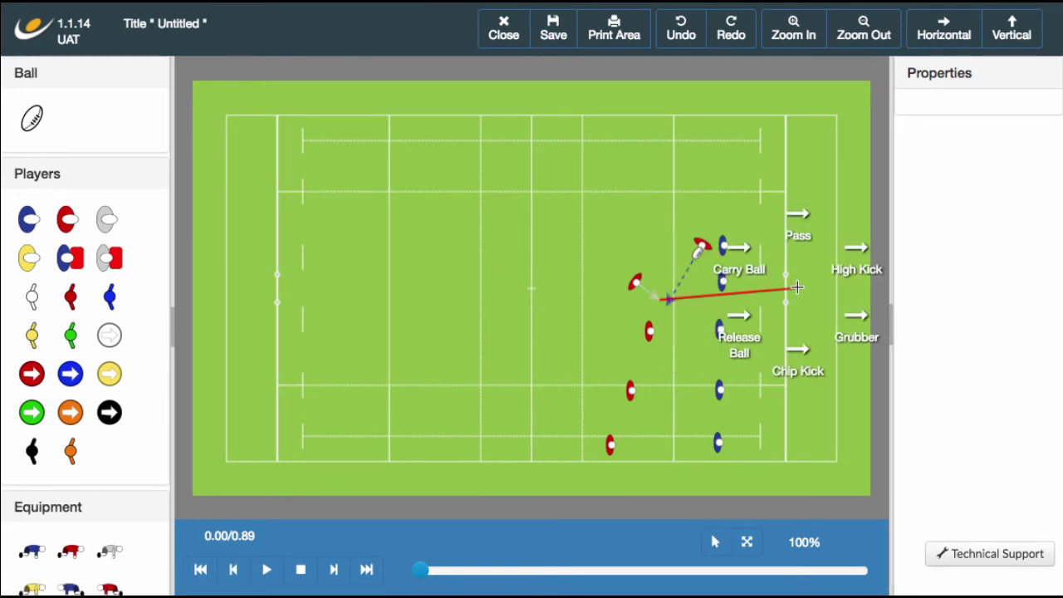
{"action": "left_click", "coordinate": [861, 268]}
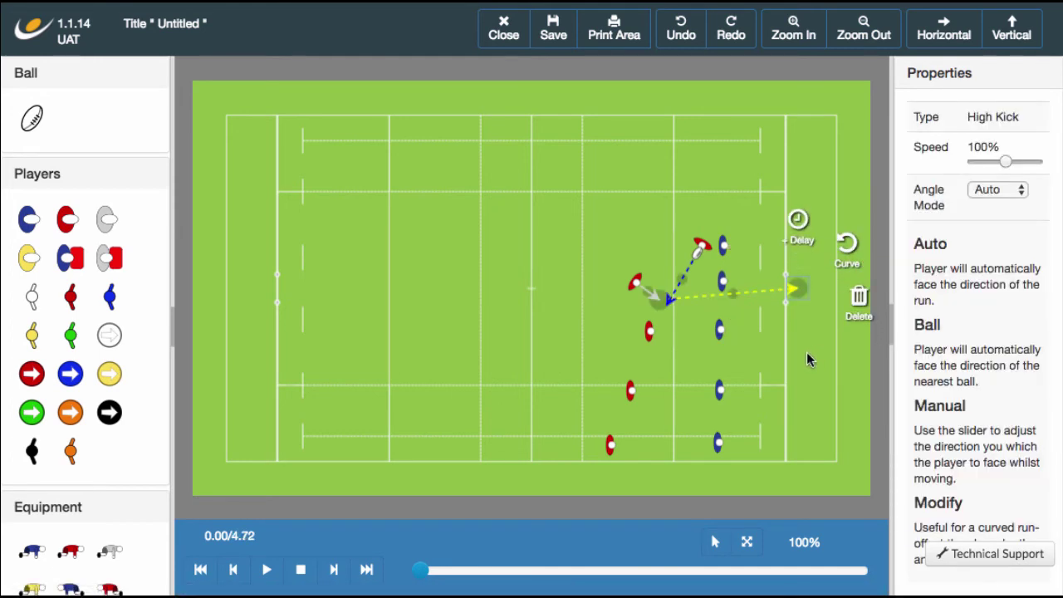
{"action": "left_click", "coordinate": [810, 359]}
Step: Play back the full 4.72 s move, stop and rewind, then reselect the high kick line
{"action": "left_click", "coordinate": [267, 571]}
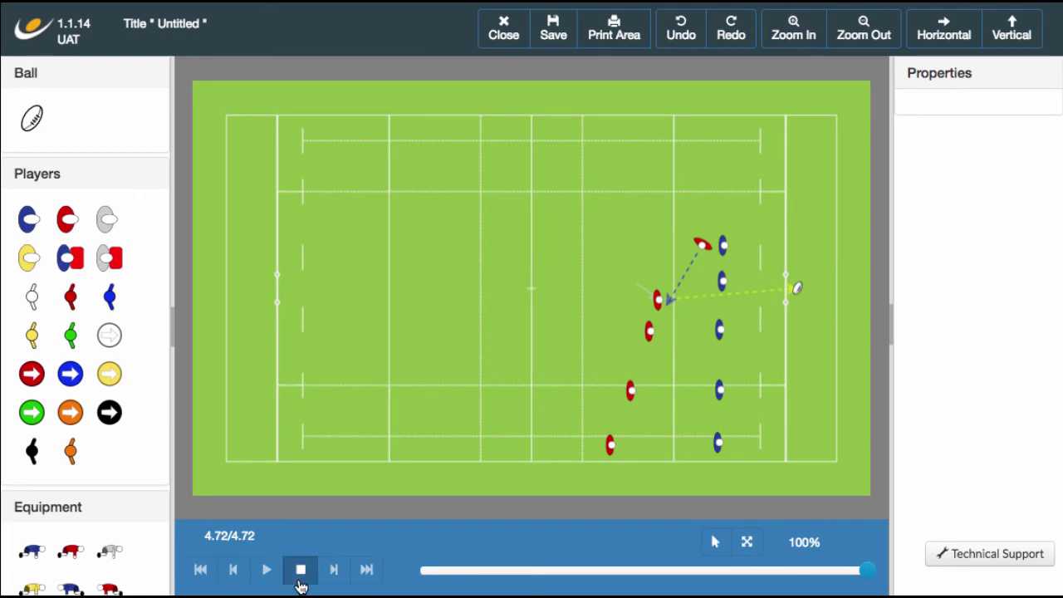
{"action": "left_click", "coordinate": [301, 572]}
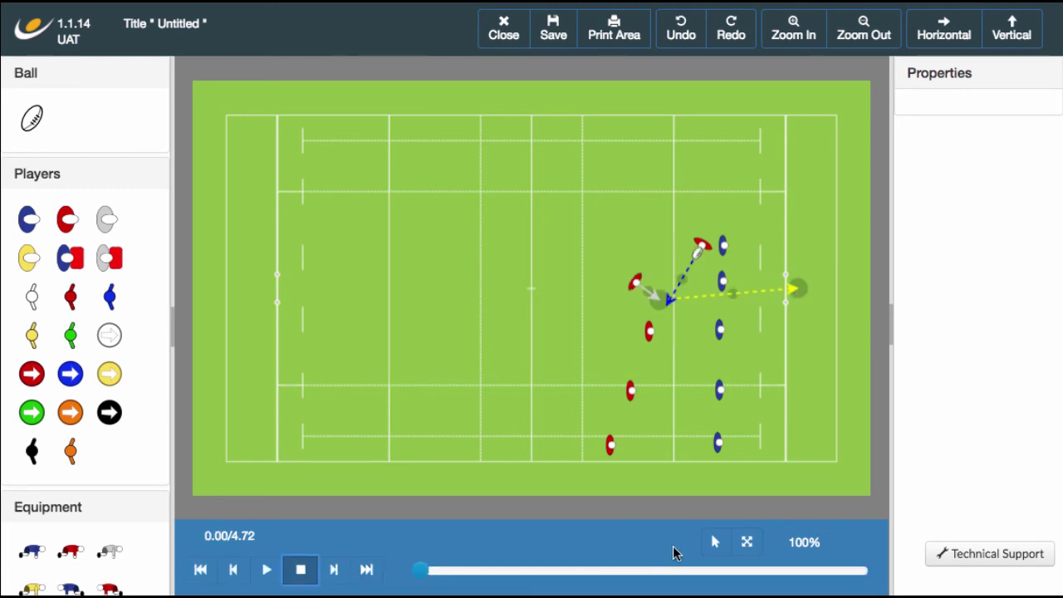
{"action": "left_click", "coordinate": [804, 288]}
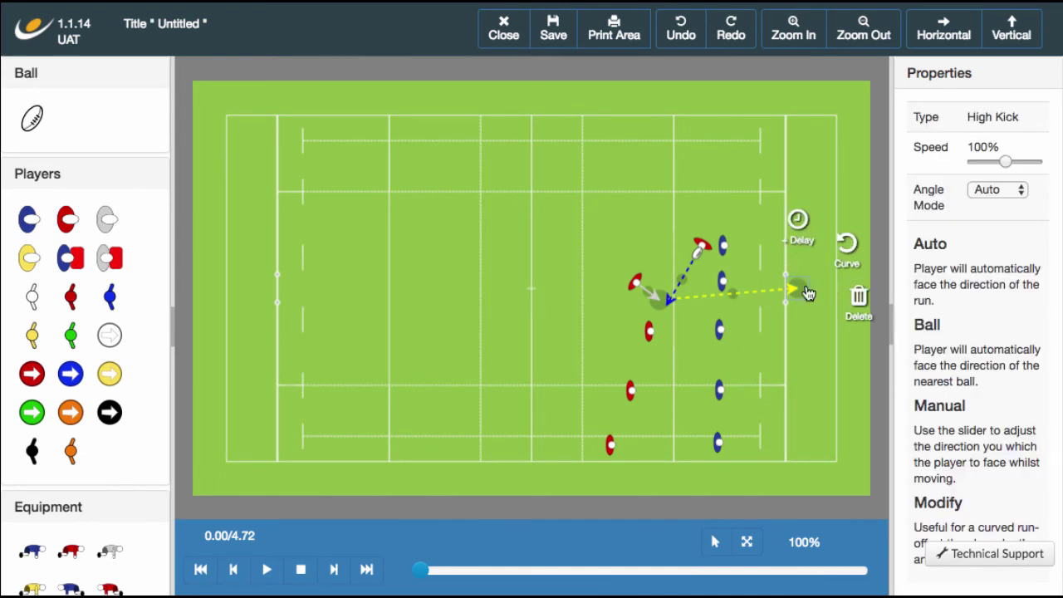